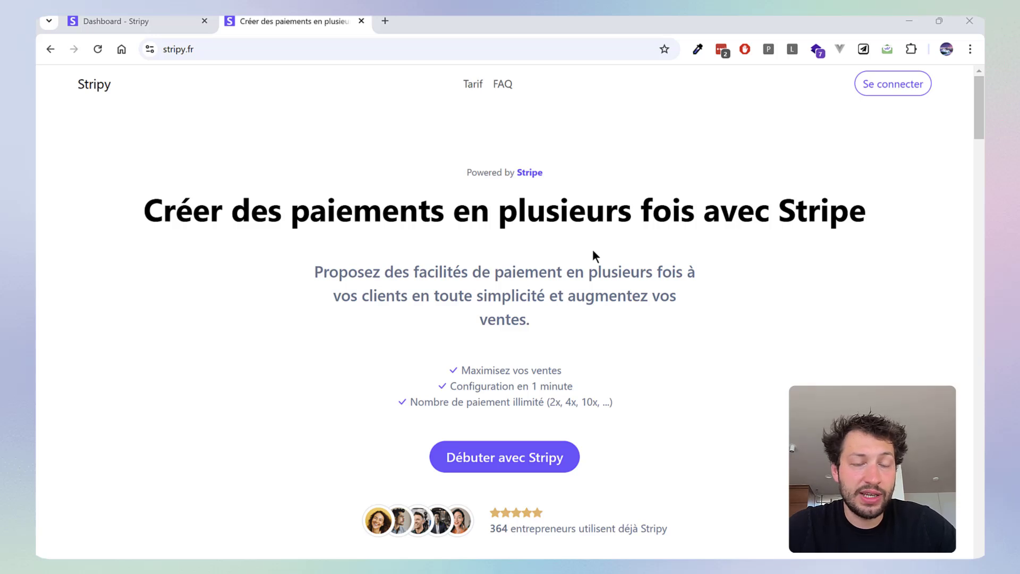
Switch to the Stripy dashboard and start a new payment link named "Suivi nutritif sur 4 mois"
{"action": "key", "text": "ctrl+shift+Tab"}
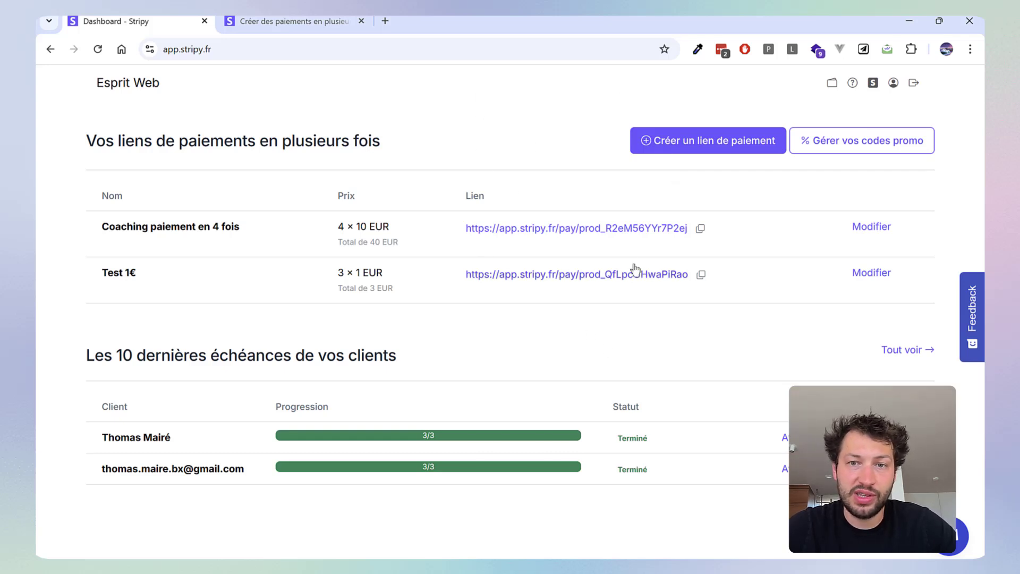
{"action": "left_click", "coordinate": [692, 146]}
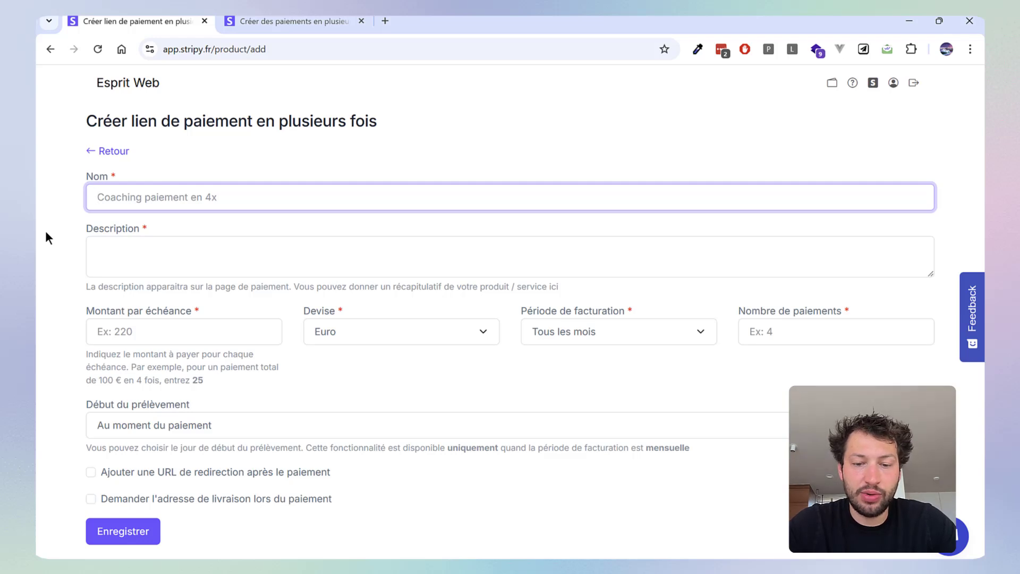
{"action": "type", "text": "Suivi nut"}
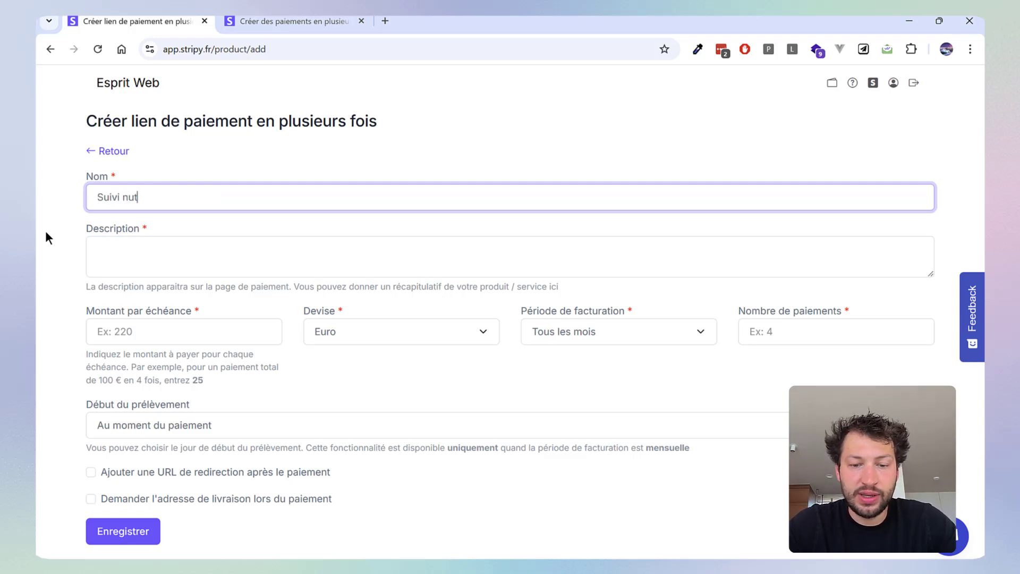
{"action": "type", "text": "ritif sur 4"}
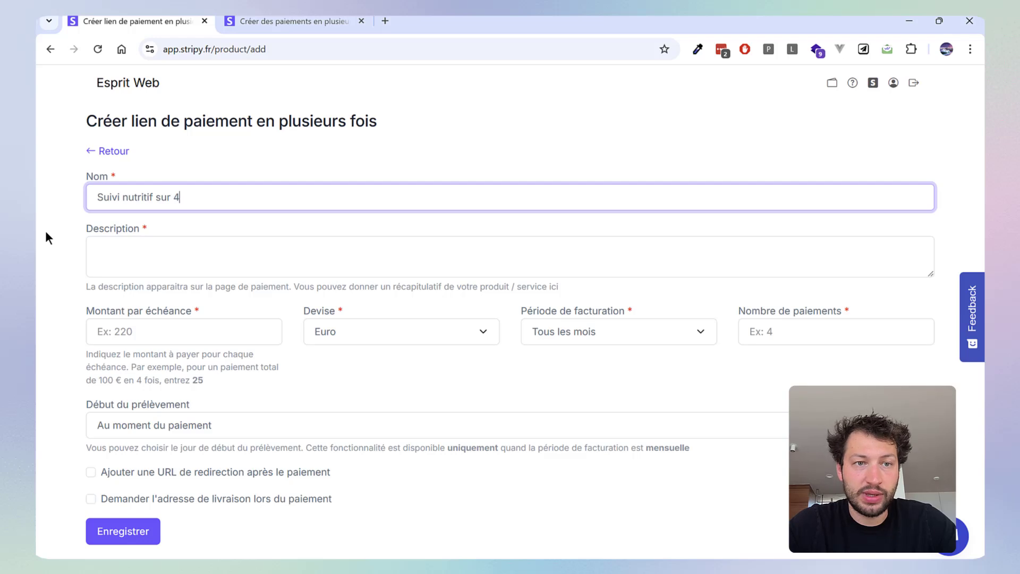
{"action": "type", "text": " mois"}
Enter the description "Programme avec suivi nutritif sur 4 mois avec visio toute les semaines"
{"action": "left_click", "coordinate": [105, 258]}
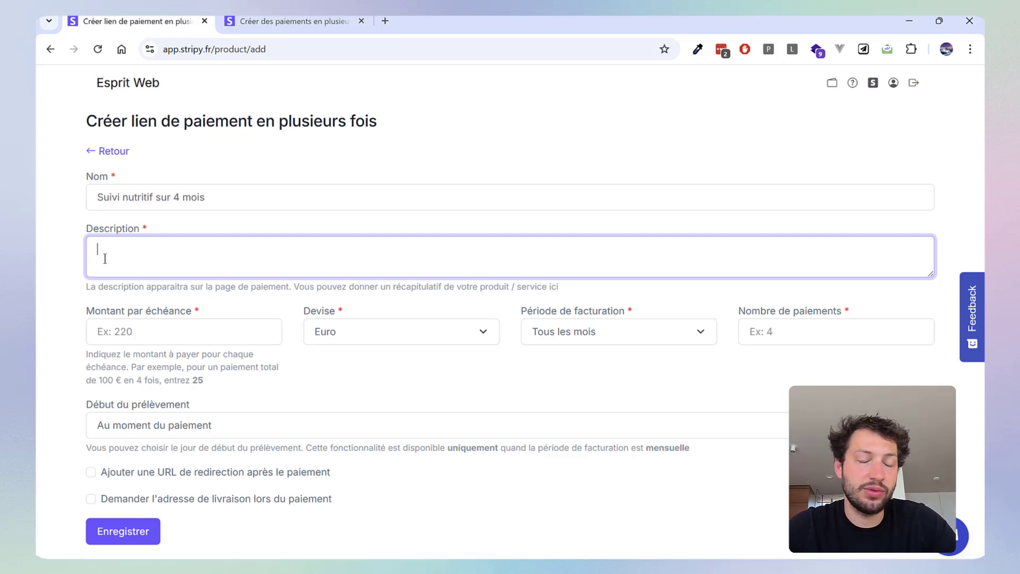
{"action": "type", "text": "Pro"}
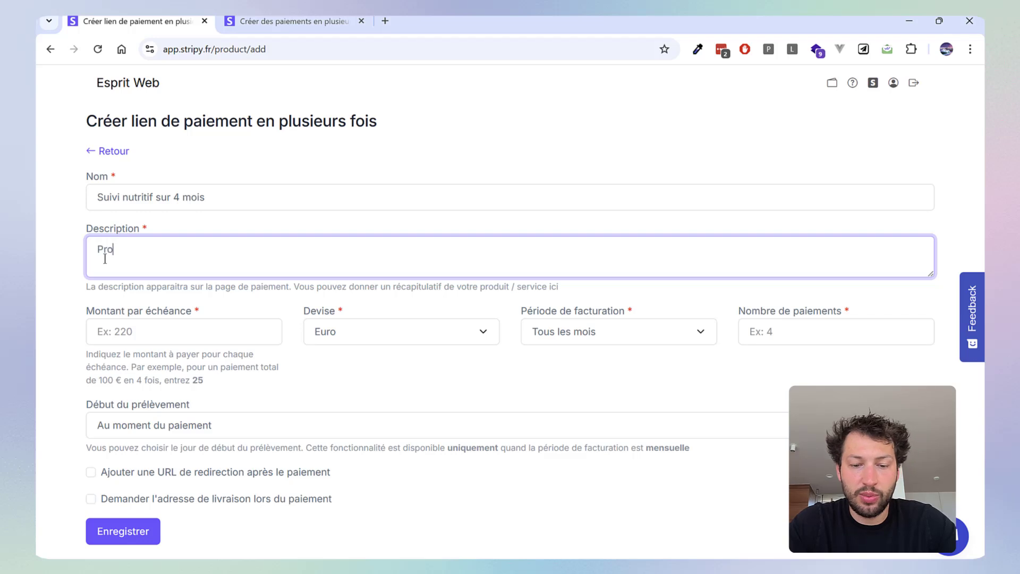
{"action": "type", "text": "gramme avec s"}
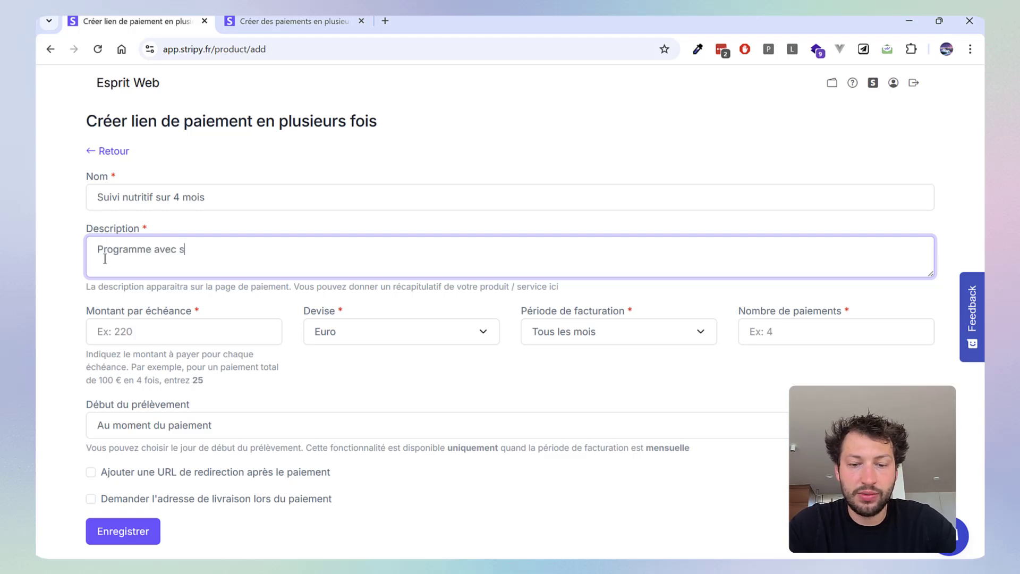
{"action": "type", "text": "uivi ntr"}
{"action": "key", "text": "BackSpace"}
{"action": "key", "text": "BackSpace"}
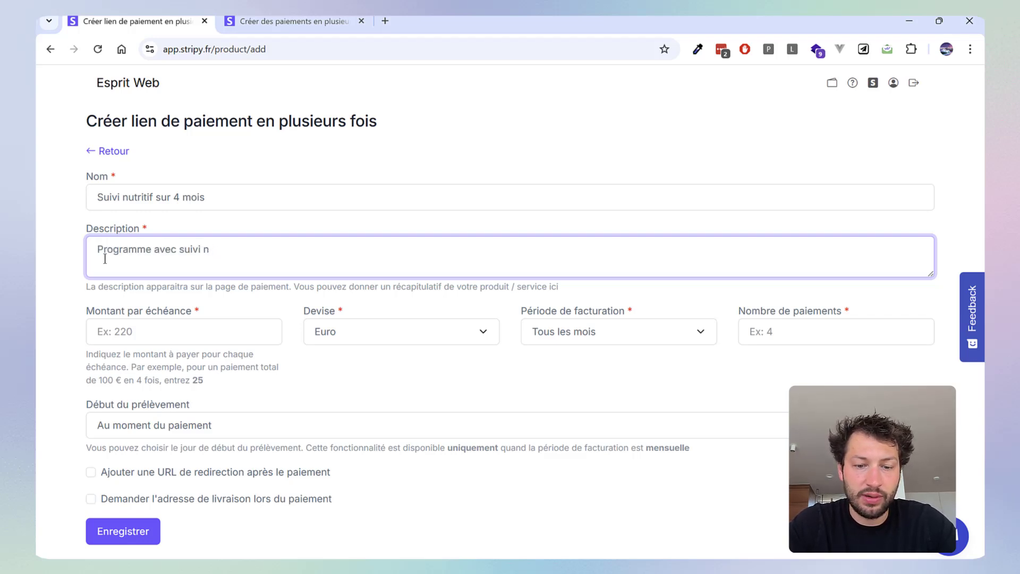
{"action": "type", "text": "utritif sur 4 mois ave"}
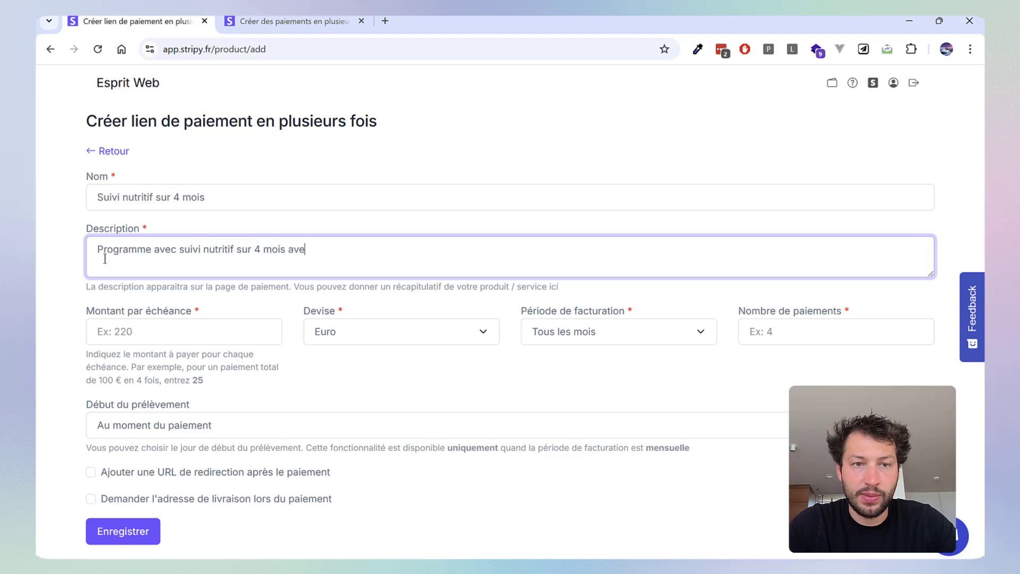
{"action": "type", "text": "c visio toute les semaines"}
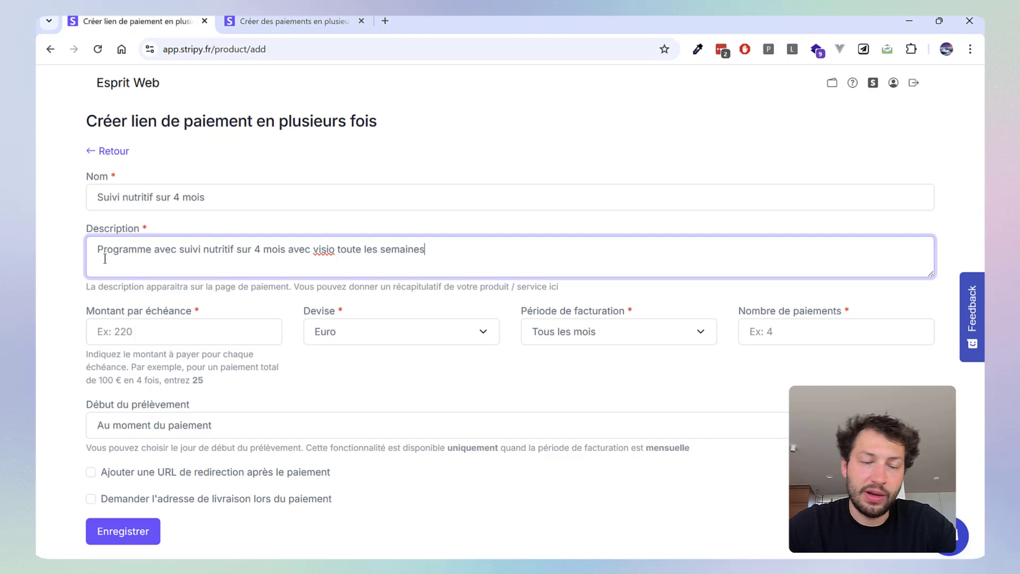
Set the amount per instalment to 250 and check the available currencies, keeping Euro
{"action": "left_click", "coordinate": [146, 336]}
{"action": "left_click", "coordinate": [36, 326]}
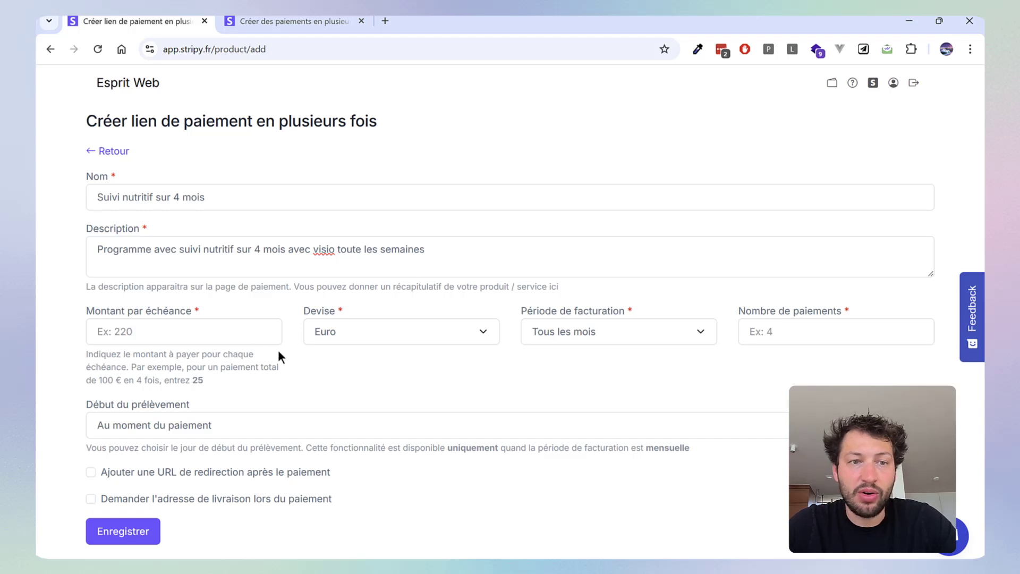
{"action": "left_click", "coordinate": [224, 335]}
{"action": "type", "text": "2"}
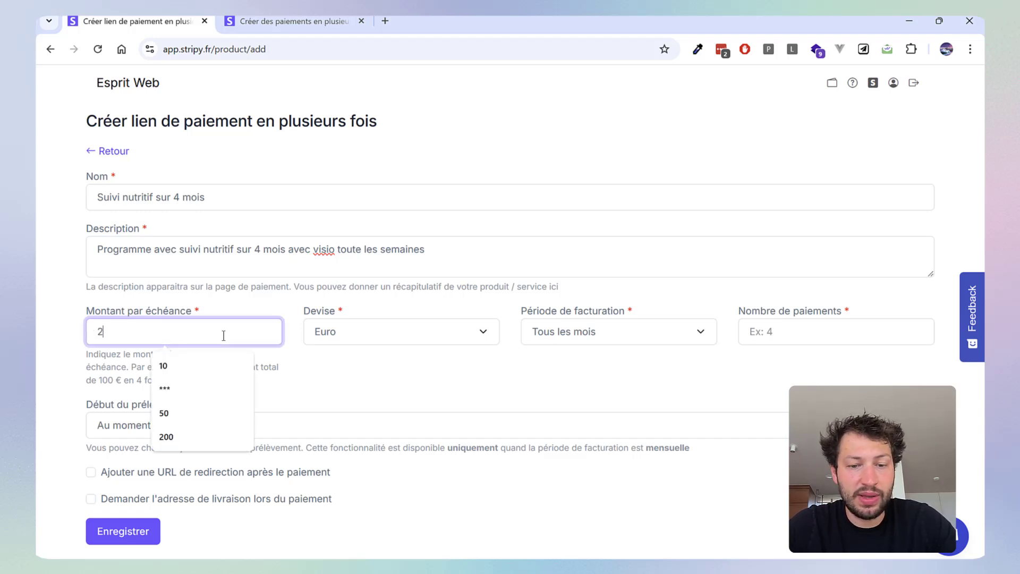
{"action": "type", "text": "50"}
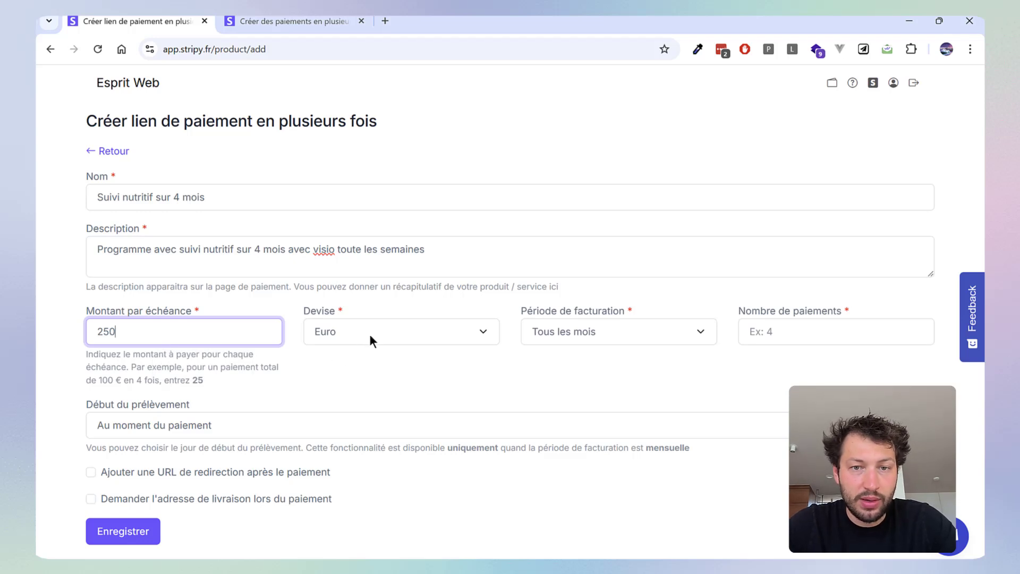
{"action": "left_click", "coordinate": [371, 334]}
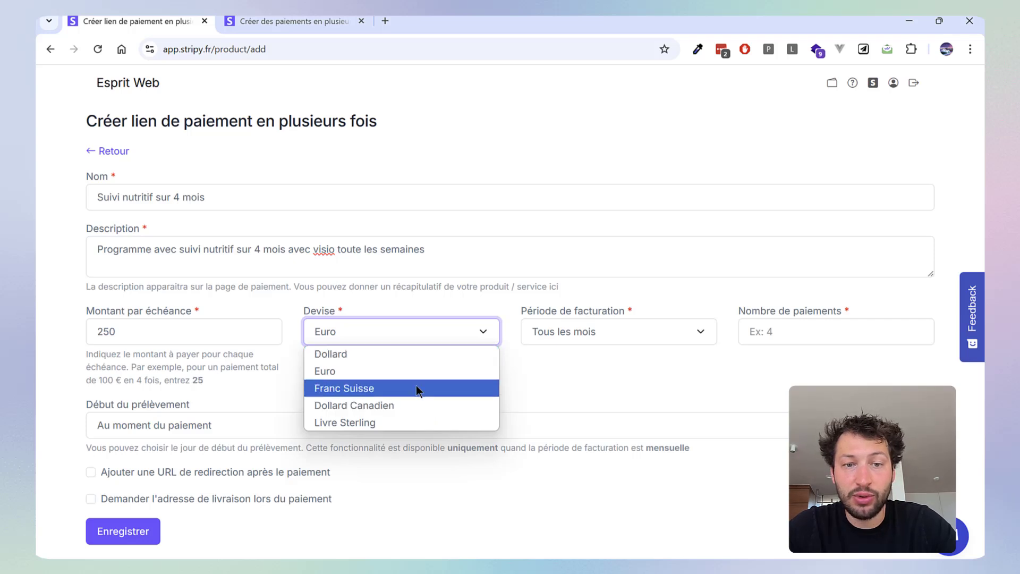
{"action": "left_click", "coordinate": [525, 369]}
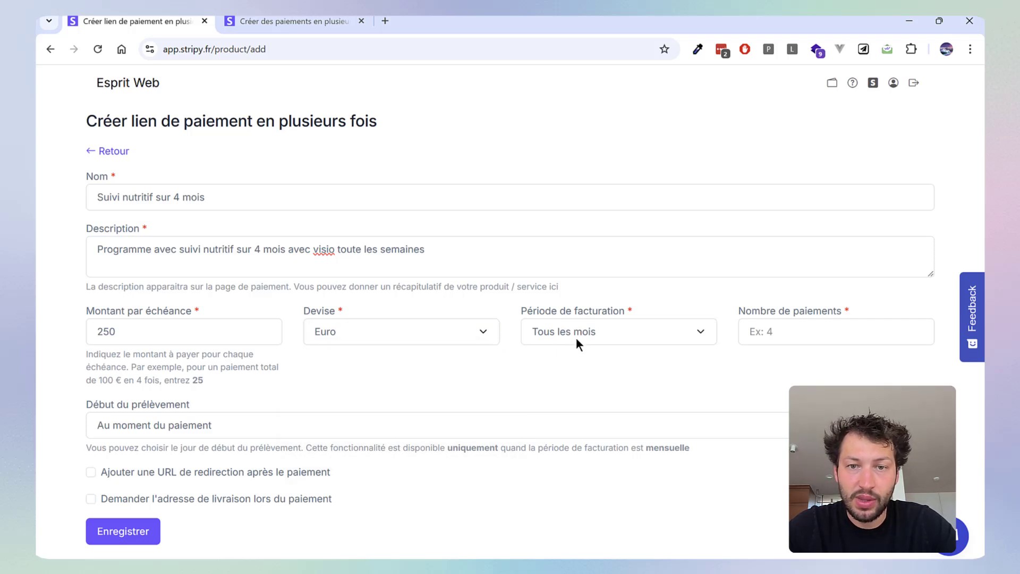
Choose the billing period "Tous les mois" and set the number of payments to 4
{"action": "left_click", "coordinate": [576, 337]}
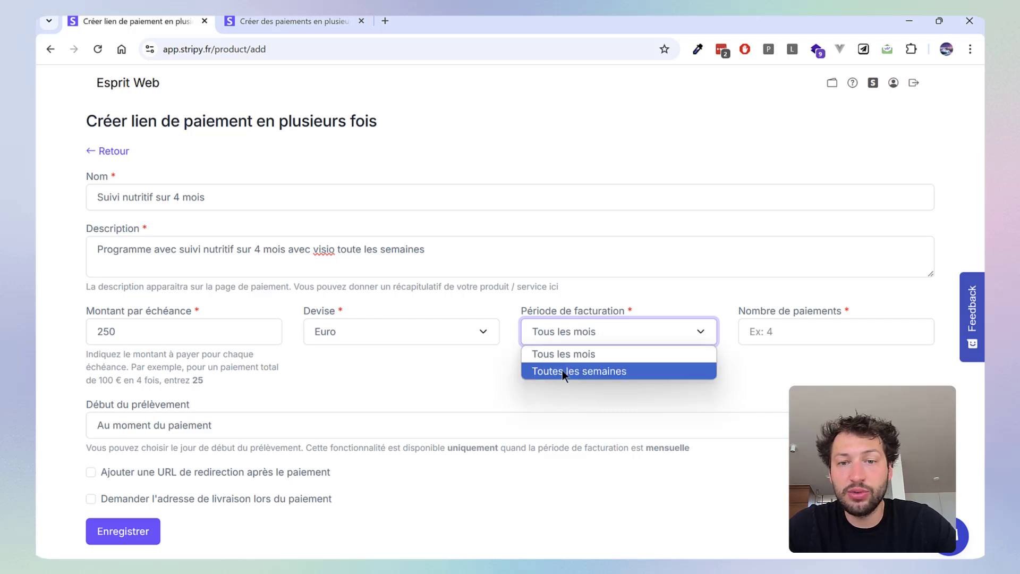
{"action": "left_click", "coordinate": [527, 358]}
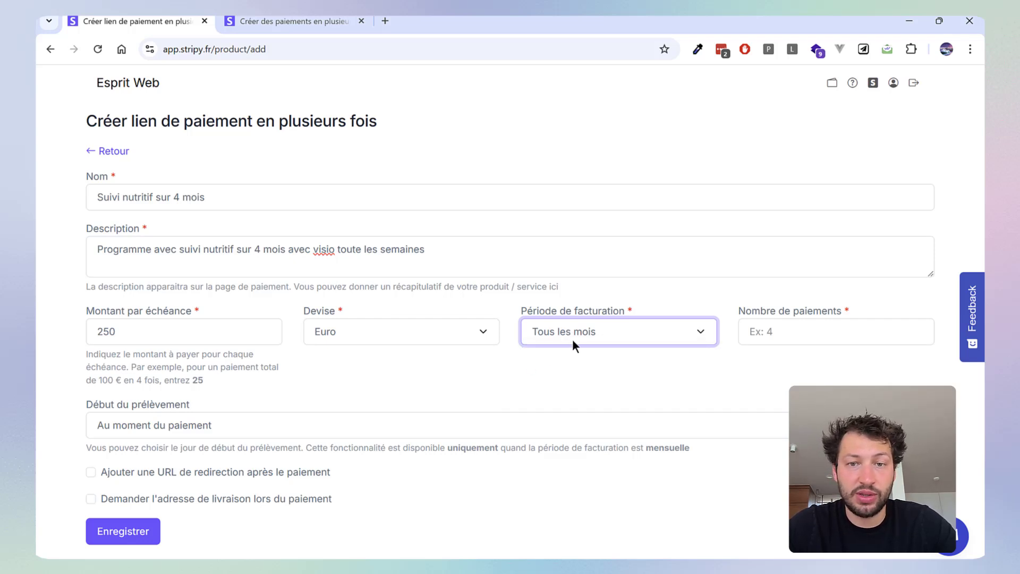
{"action": "left_click", "coordinate": [754, 331]}
{"action": "type", "text": "4"}
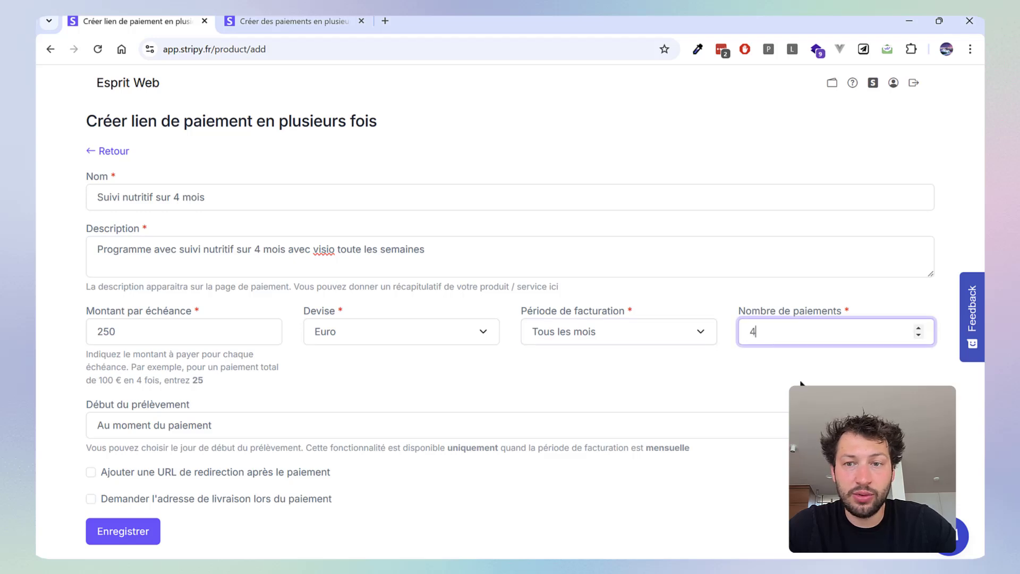
{"action": "left_click", "coordinate": [462, 381]}
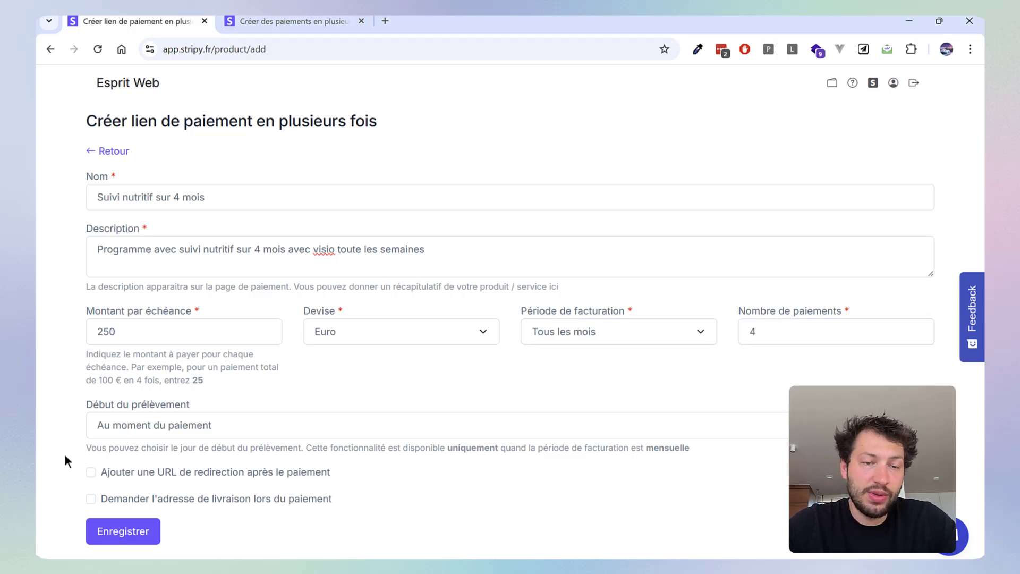
Set the start of the direct debit to "Le 1er de chaque mois" and review the other monthly dates
{"action": "left_click", "coordinate": [144, 426]}
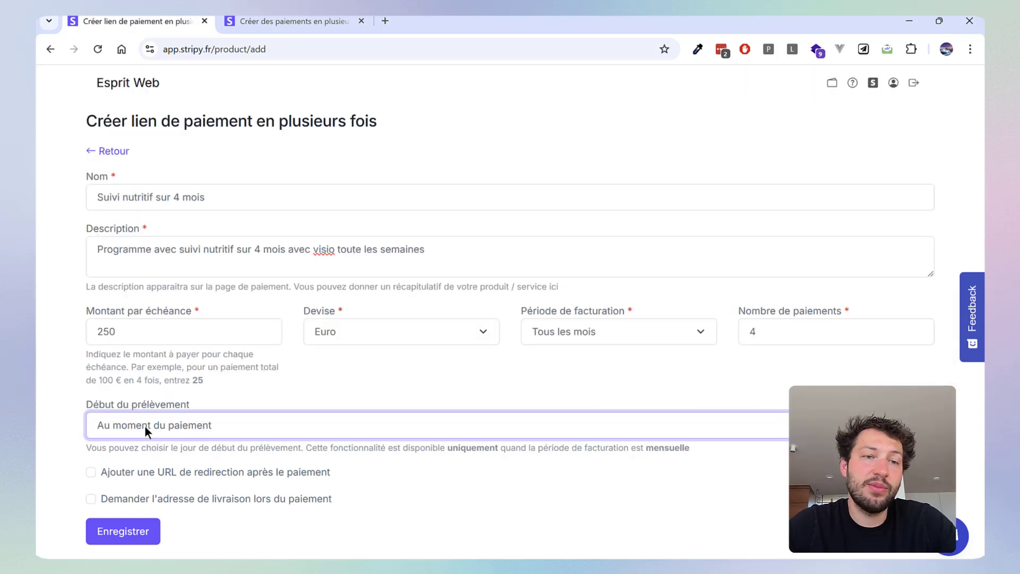
{"action": "left_click", "coordinate": [180, 390]}
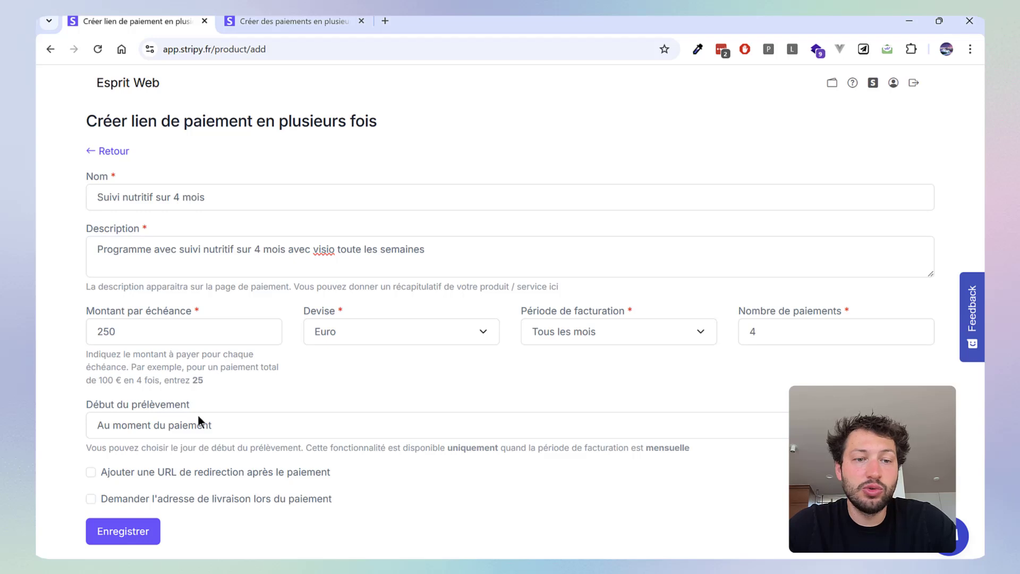
{"action": "left_click", "coordinate": [208, 425]}
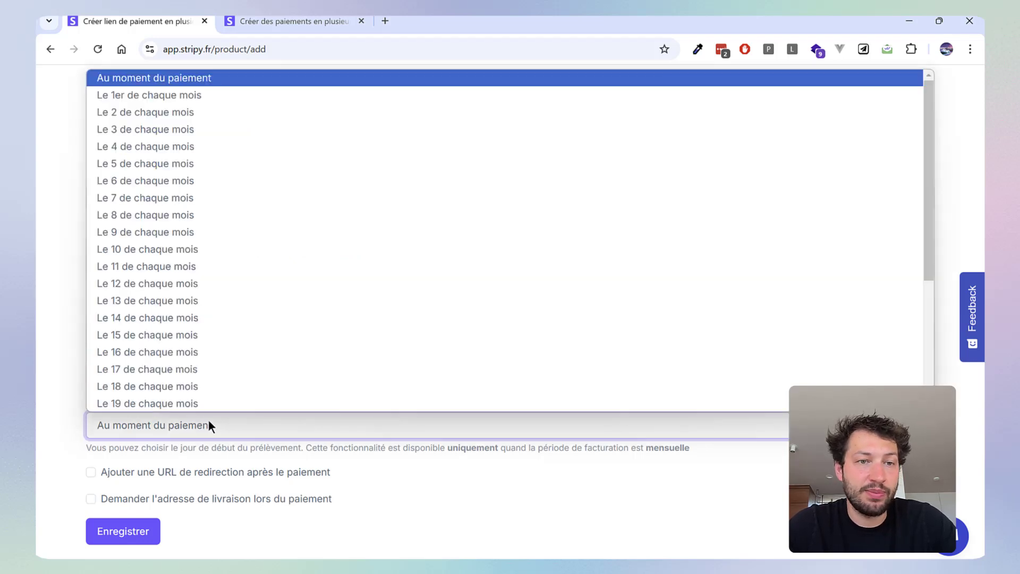
{"action": "left_click", "coordinate": [184, 96]}
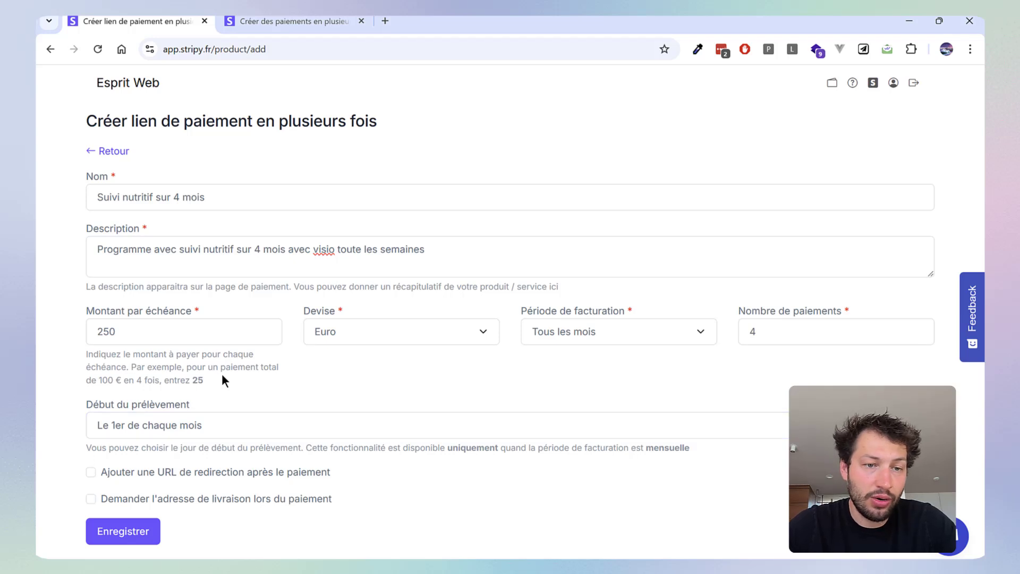
{"action": "left_click", "coordinate": [219, 424]}
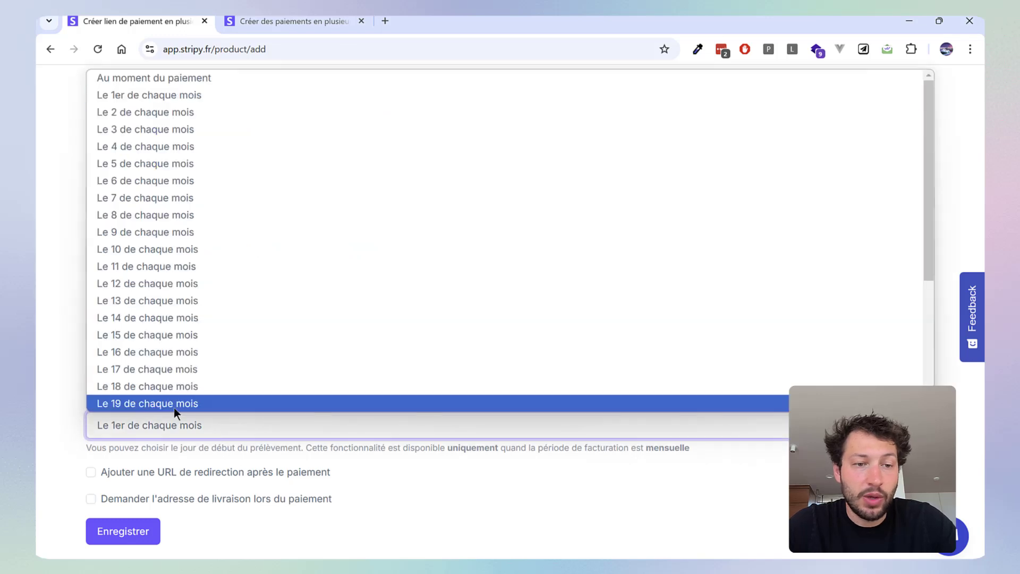
{"action": "scroll", "coordinate": [184, 403], "scroll_direction": "down", "scroll_amount": 5}
{"action": "left_click", "coordinate": [256, 415]}
{"action": "left_click", "coordinate": [209, 406]}
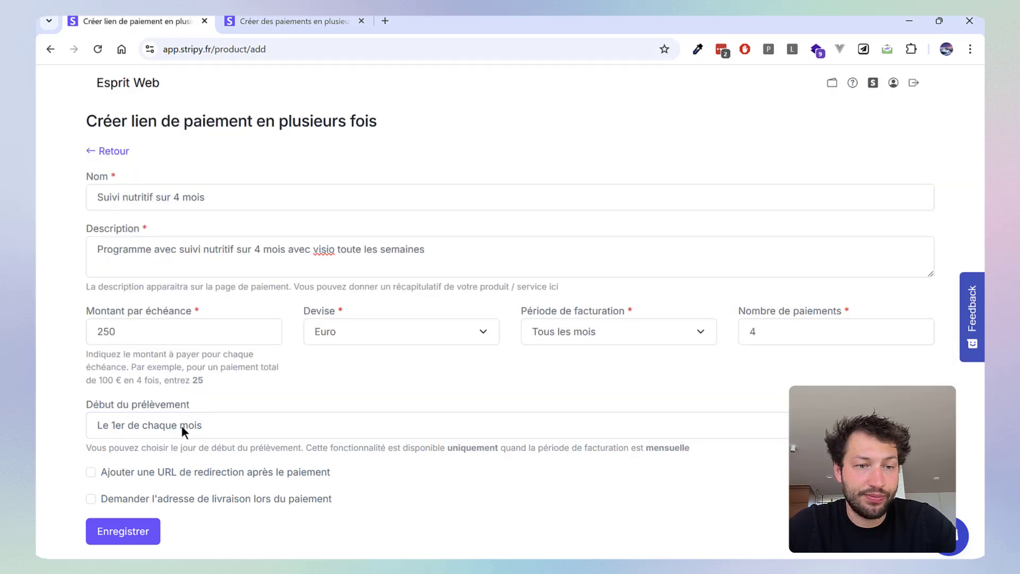
Return the start of the direct debit to "Au moment du paiement"
{"action": "left_click", "coordinate": [180, 425]}
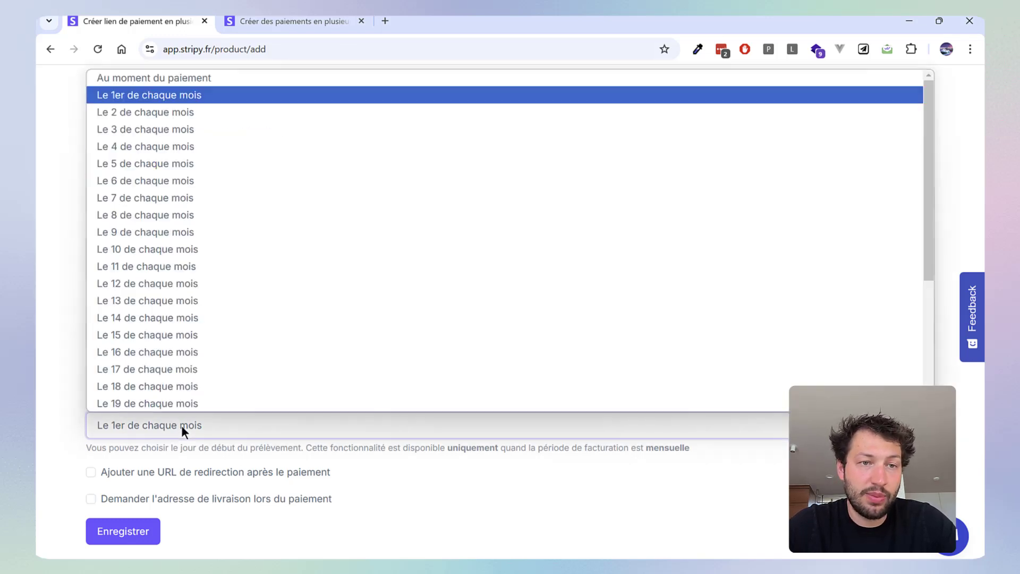
{"action": "left_click", "coordinate": [180, 78]}
{"action": "left_click", "coordinate": [209, 384]}
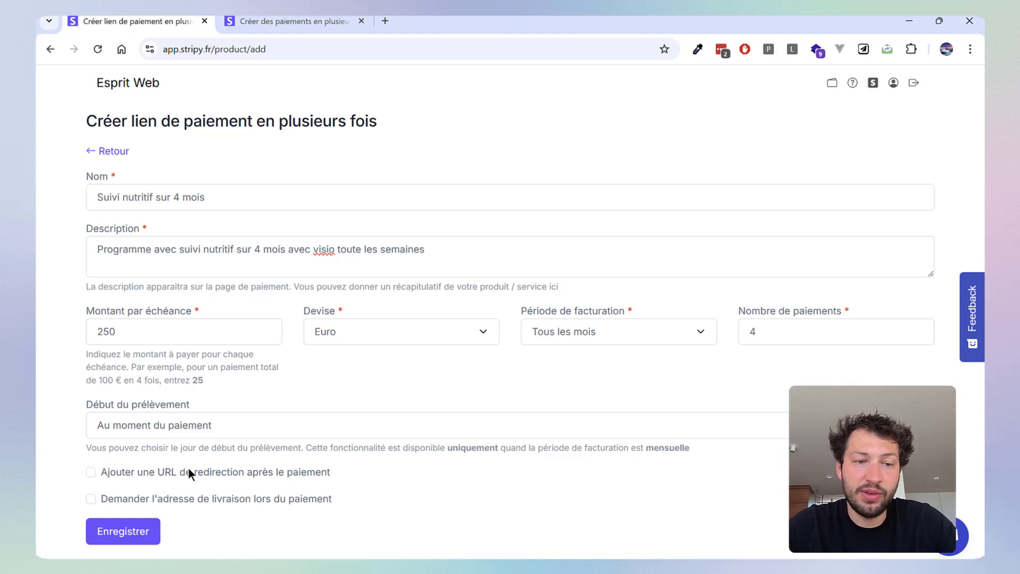
Enable the post-payment redirect URL option, examine its empty URL field, and disable the option again
{"action": "left_click", "coordinate": [93, 474]}
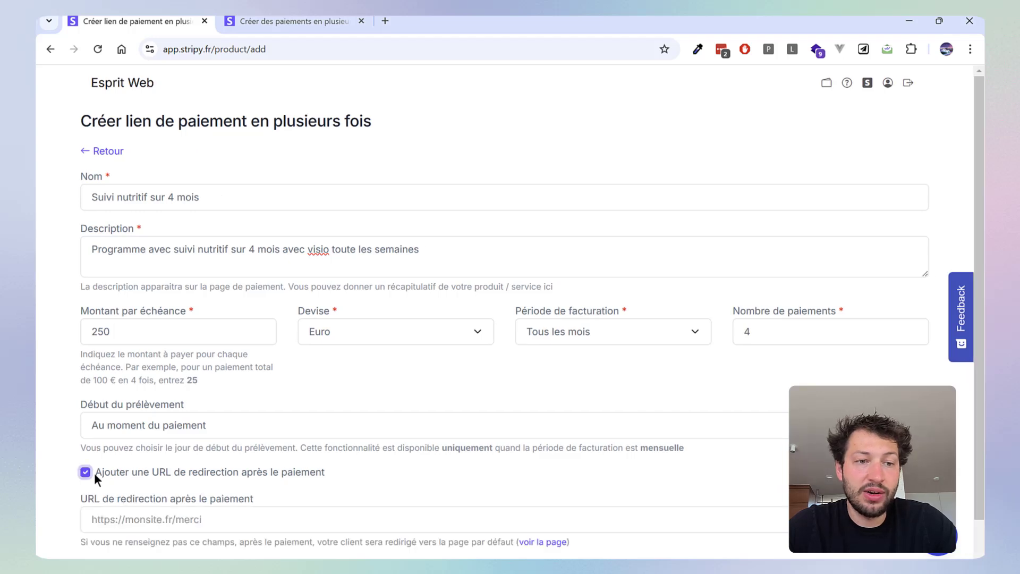
{"action": "scroll", "coordinate": [258, 403], "scroll_direction": "down", "scroll_amount": 1}
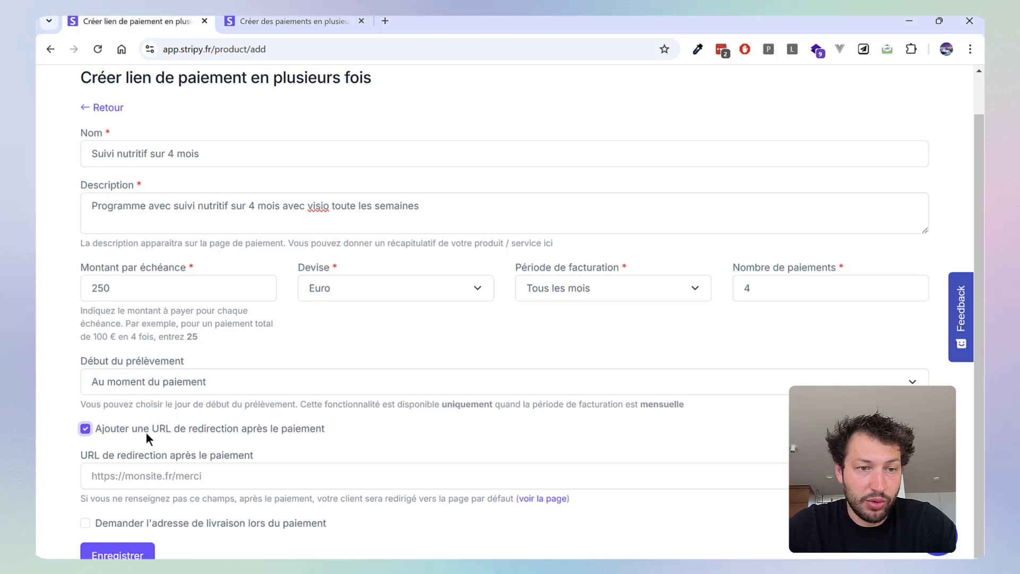
{"action": "left_click", "coordinate": [241, 455]}
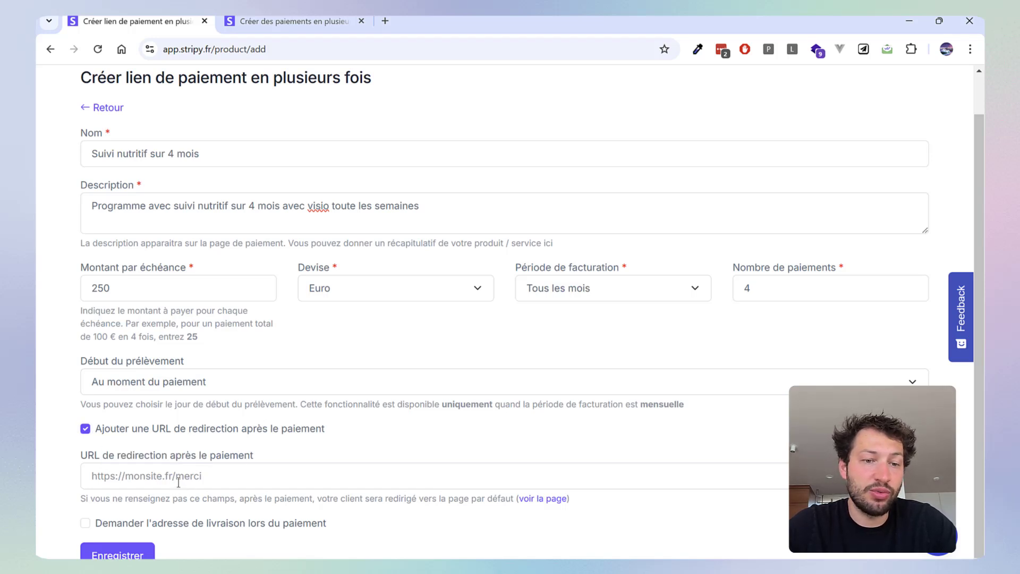
{"action": "left_click", "coordinate": [179, 479]}
{"action": "left_click", "coordinate": [254, 454]}
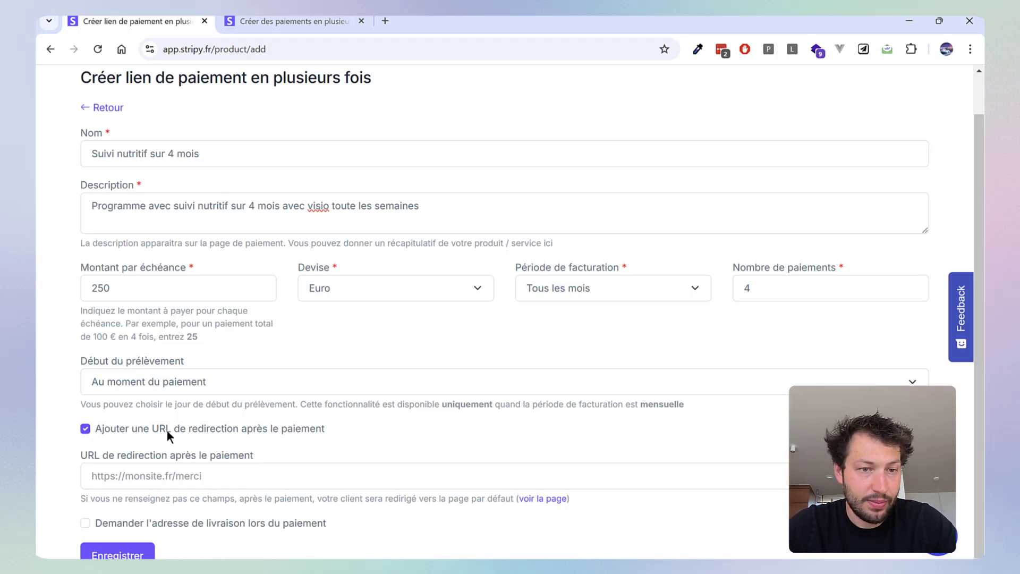
{"action": "left_click", "coordinate": [88, 427]}
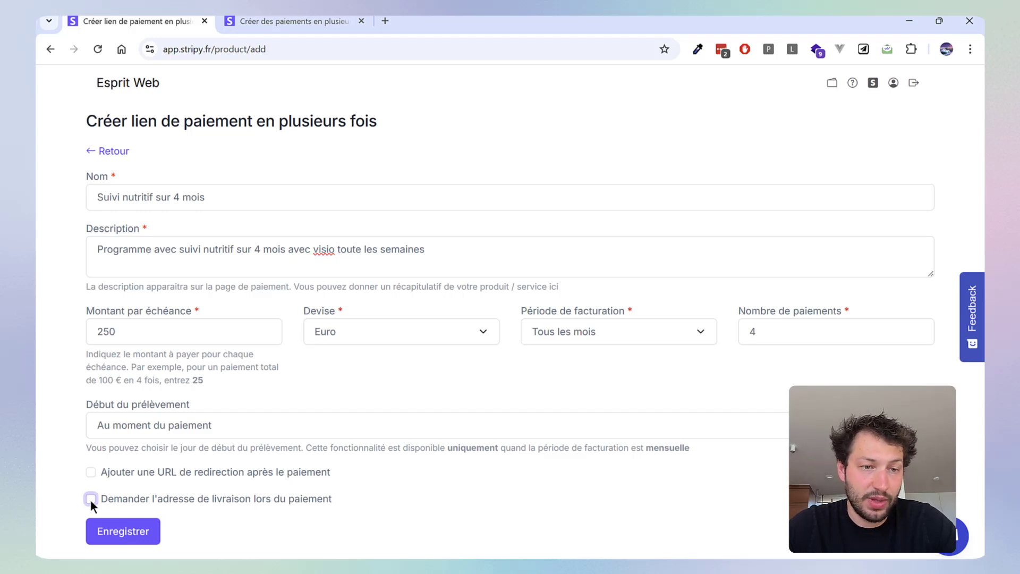
Save the new payment link and copy its shareable URL for clients
{"action": "left_click", "coordinate": [102, 539]}
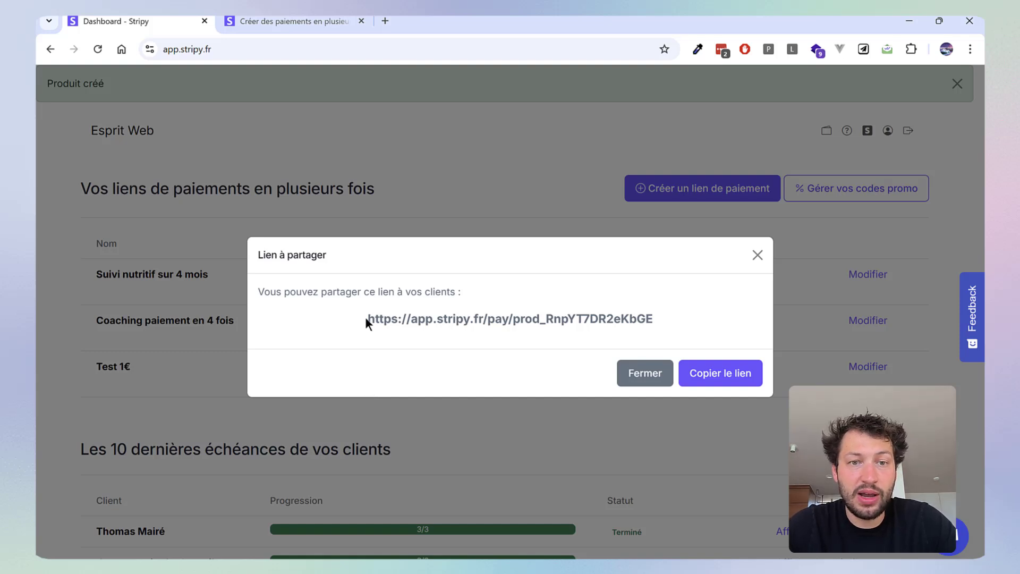
{"action": "left_click_drag", "start_coordinate": [366, 318], "coordinate": [654, 318]}
{"action": "key", "text": "ctrl+c"}
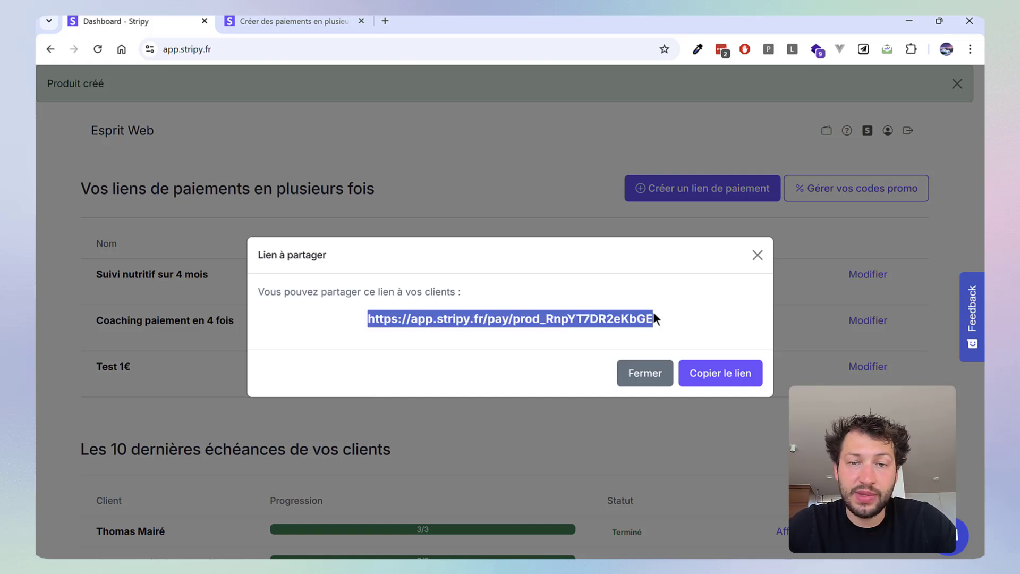
{"action": "left_click", "coordinate": [720, 373]}
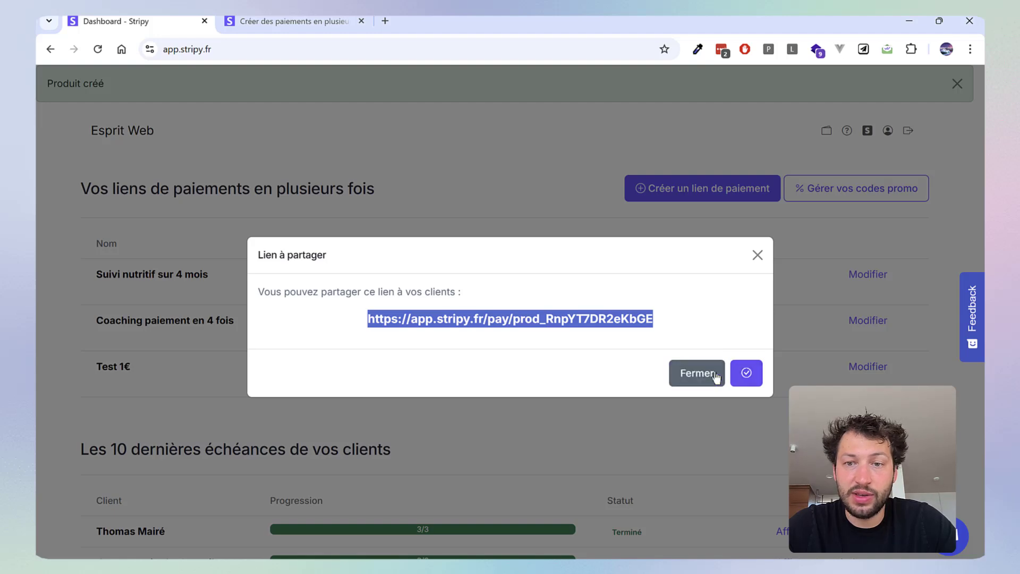
Close the share dialog, open the copied payment link in a new browser tab, and examine its Stripe checkout page
{"action": "left_click", "coordinate": [459, 155]}
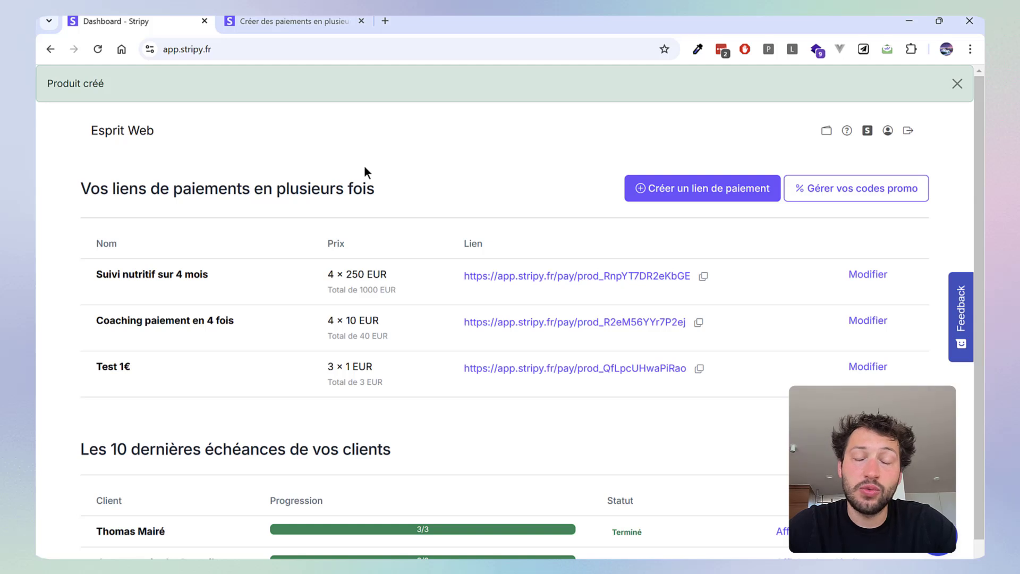
{"action": "left_click", "coordinate": [390, 22]}
{"action": "right_click", "coordinate": [364, 49]}
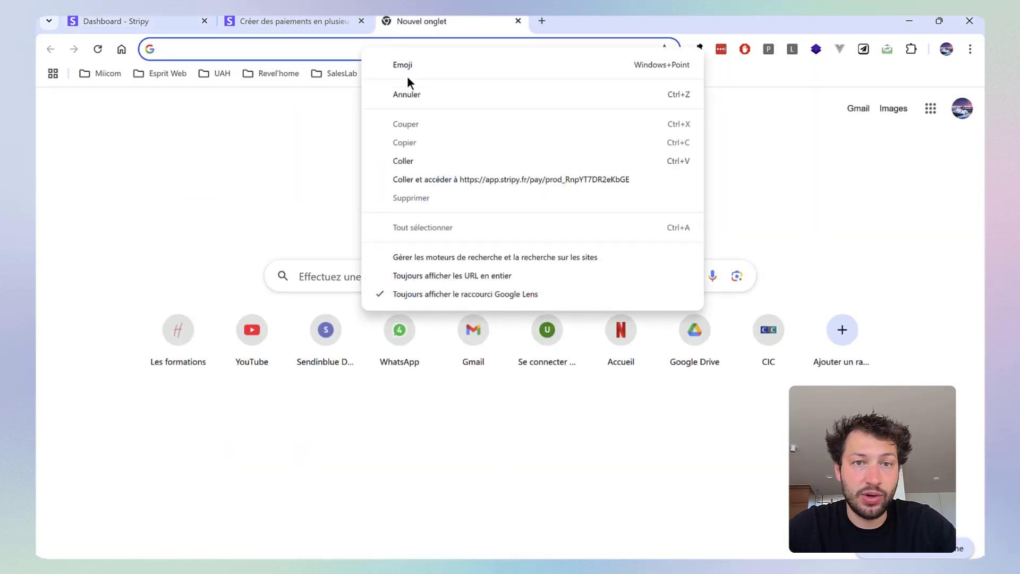
{"action": "left_click", "coordinate": [429, 160]}
{"action": "key", "text": "Return"}
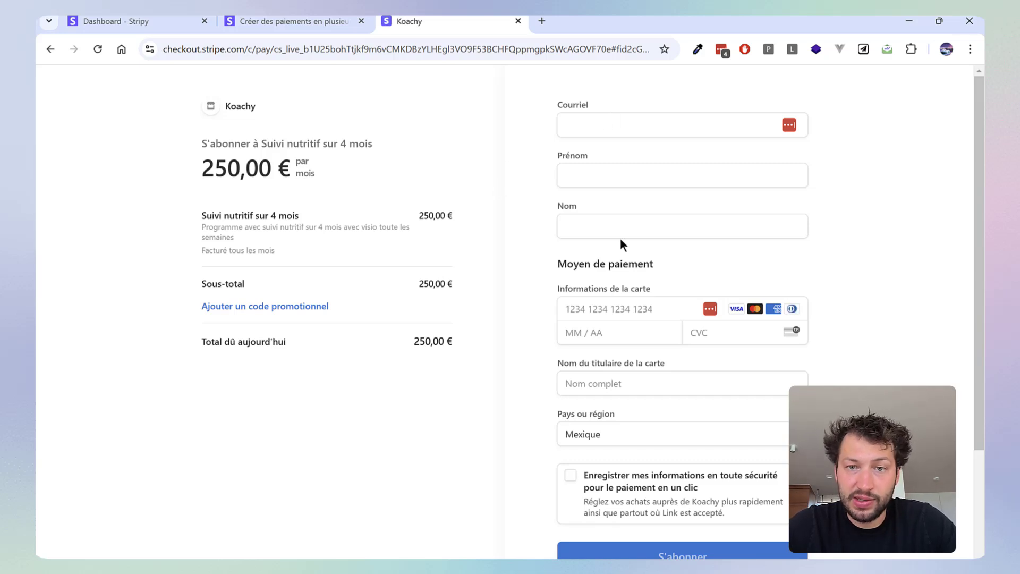
{"action": "scroll", "coordinate": [622, 238], "scroll_direction": "down", "scroll_amount": 3}
{"action": "scroll", "coordinate": [645, 308], "scroll_direction": "up", "scroll_amount": 5}
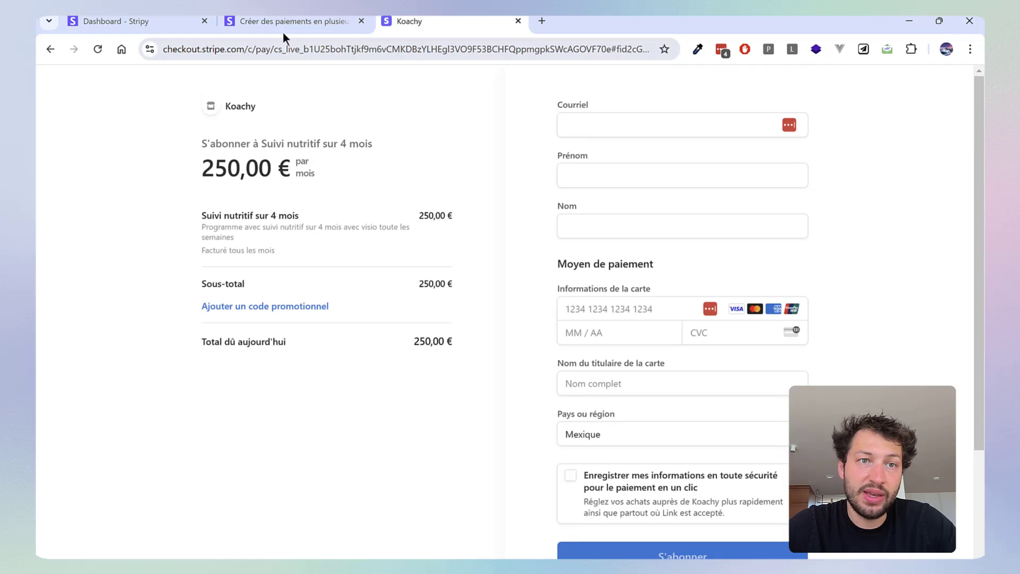
Edit the "Suivi nutritif sur 4 mois" link to start debits "Le 1er de chaque mois" and request the delivery address, and save it
{"action": "left_click", "coordinate": [117, 21]}
{"action": "scroll", "coordinate": [455, 313], "scroll_direction": "down", "scroll_amount": 1}
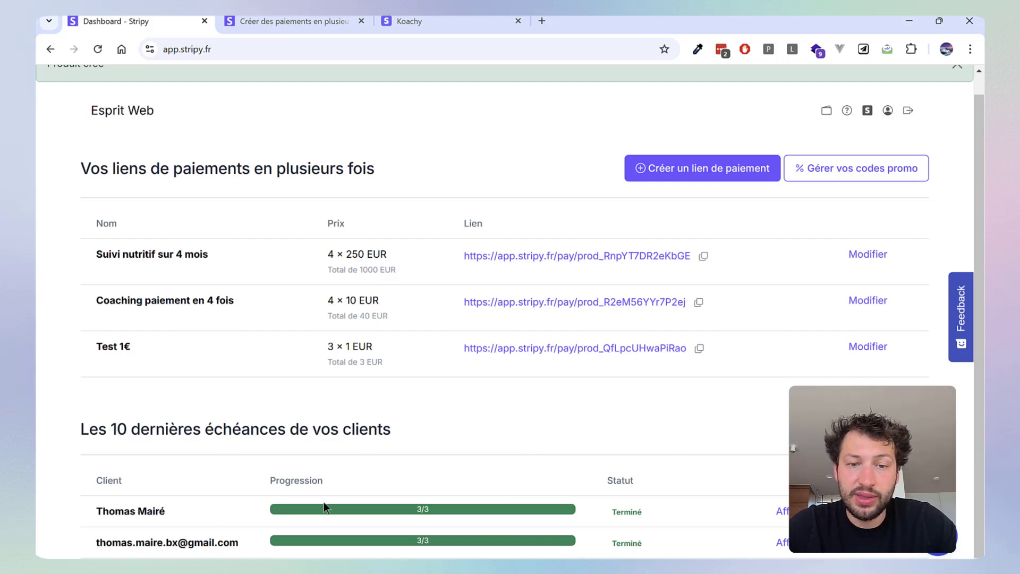
{"action": "scroll", "coordinate": [387, 455], "scroll_direction": "up", "scroll_amount": 1}
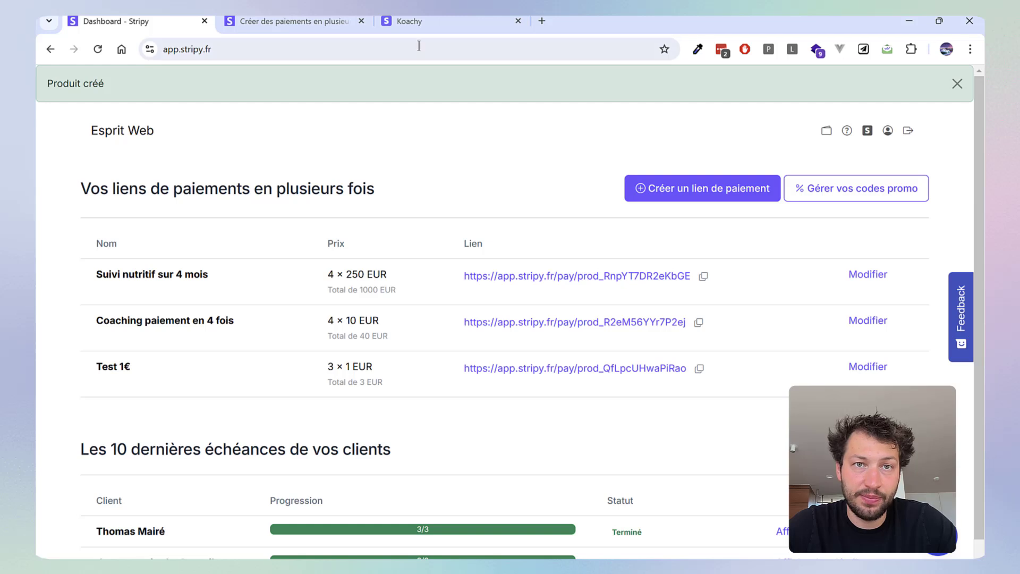
{"action": "left_click", "coordinate": [881, 279]}
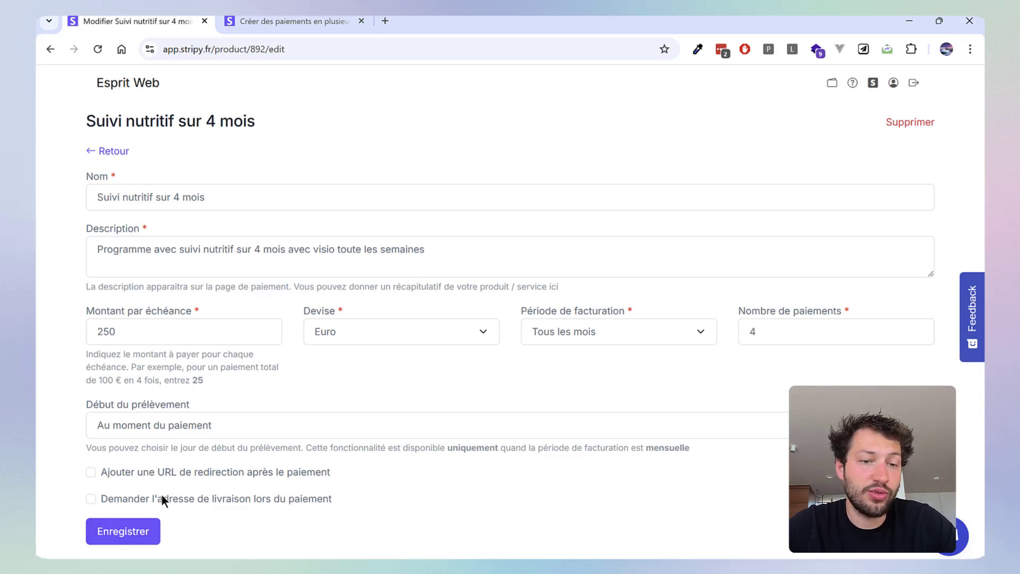
{"action": "left_click", "coordinate": [189, 426]}
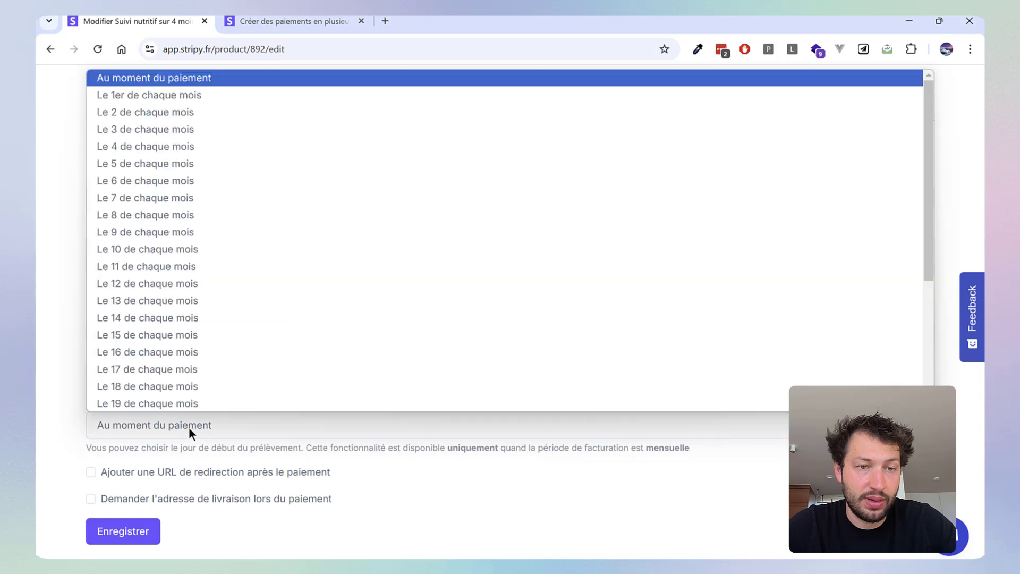
{"action": "left_click", "coordinate": [137, 96]}
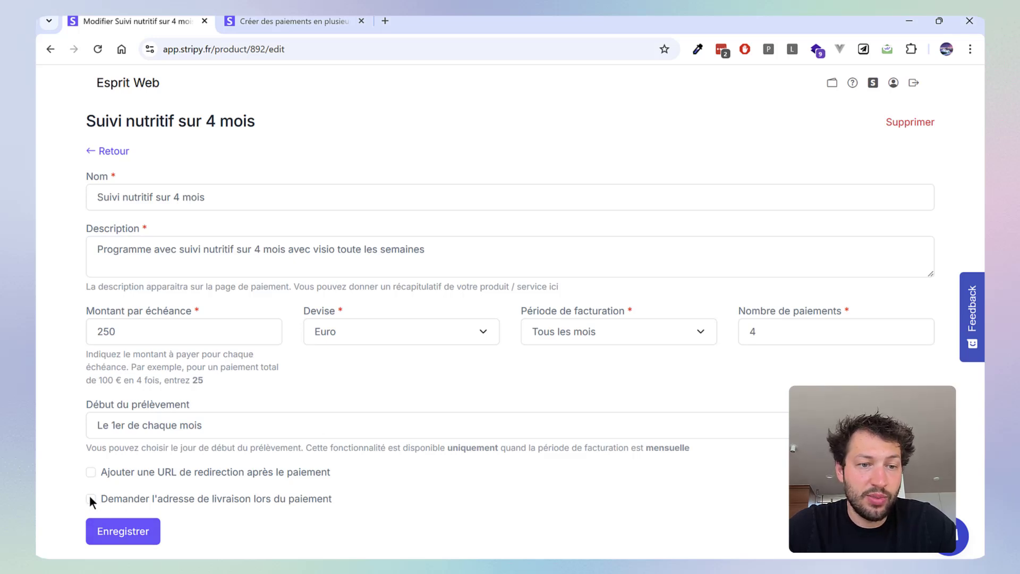
{"action": "left_click", "coordinate": [132, 536]}
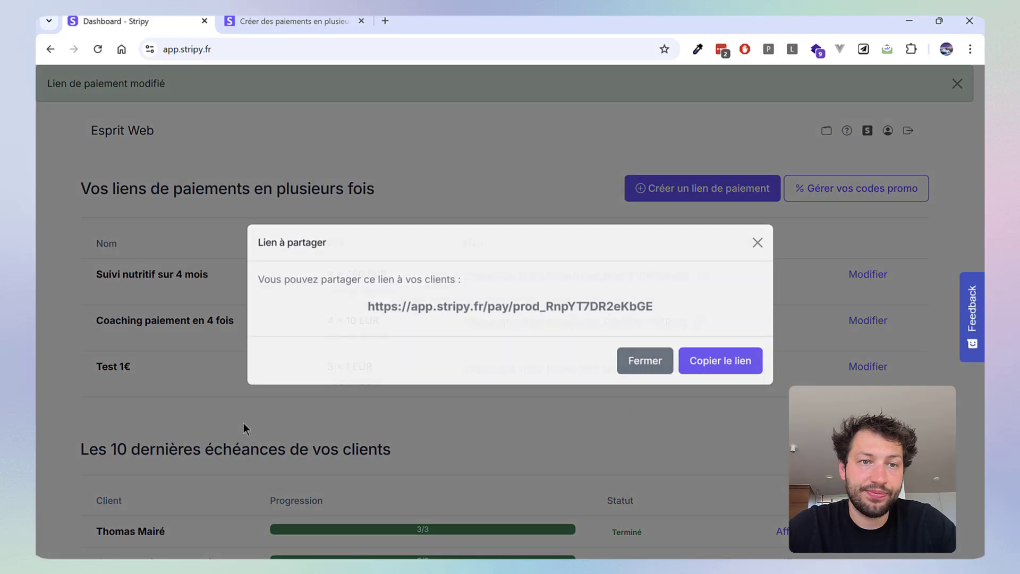
Copy the shareable URL of the modified payment link and close the share dialog
{"action": "left_click_drag", "start_coordinate": [659, 319], "coordinate": [367, 317]}
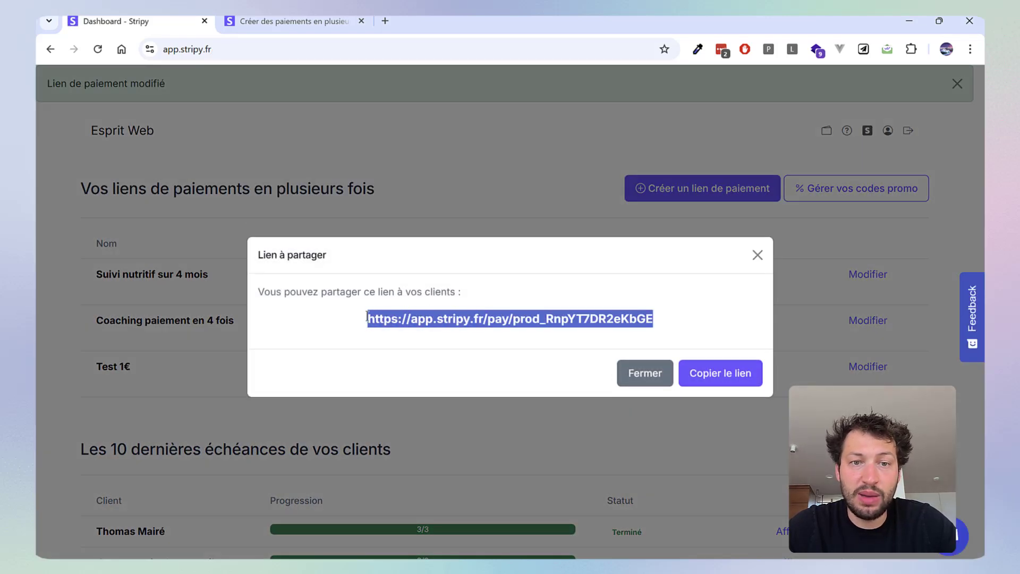
{"action": "left_click", "coordinate": [709, 375]}
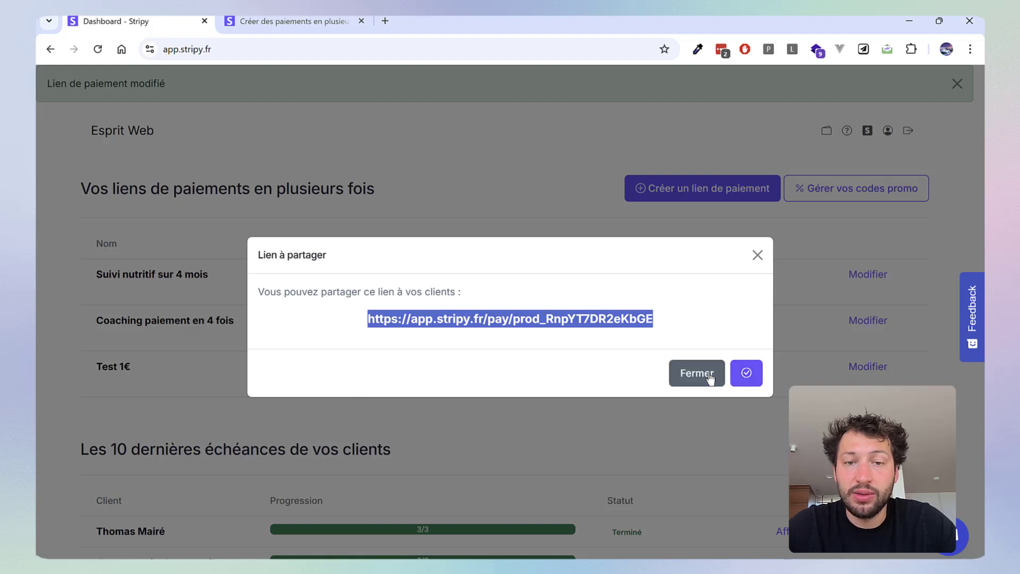
{"action": "left_click", "coordinate": [757, 256]}
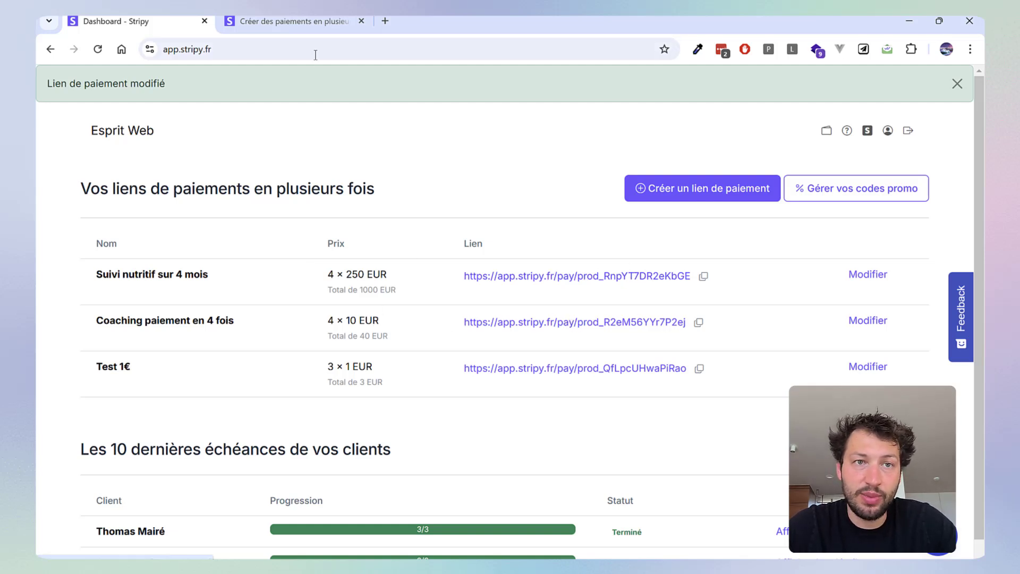
Open the modified link in a new browser tab and examine the checkout's payment schedule and delivery address fields
{"action": "key", "text": "ctrl+t"}
{"action": "right_click", "coordinate": [265, 50]}
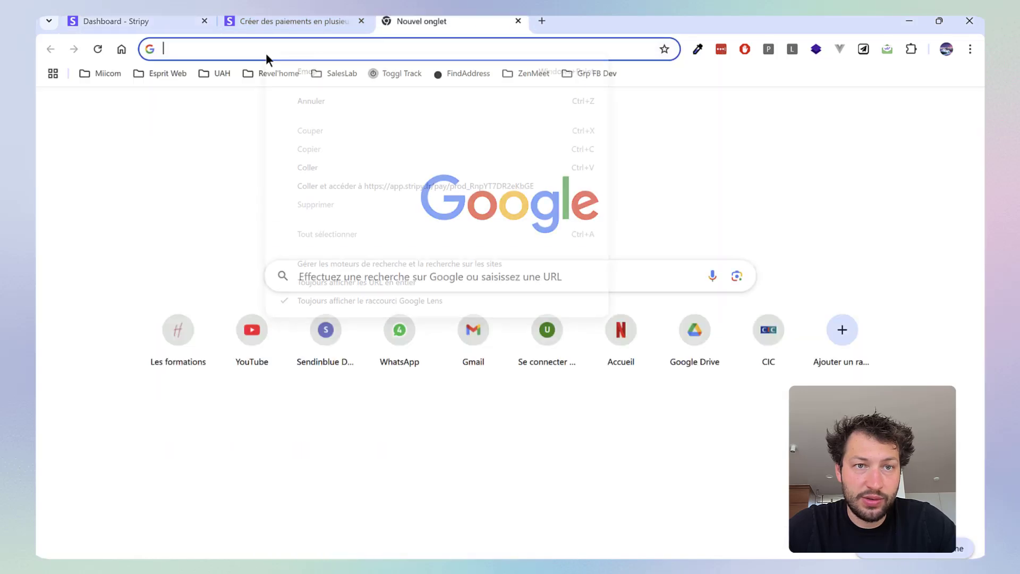
{"action": "left_click", "coordinate": [330, 164]}
{"action": "key", "text": "Return"}
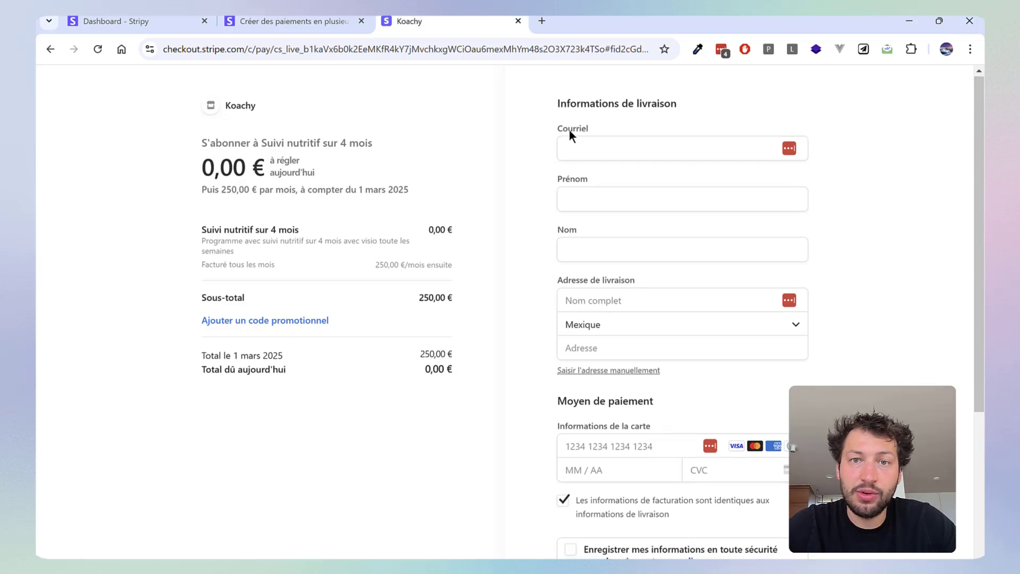
{"action": "scroll", "coordinate": [533, 190], "scroll_direction": "down", "scroll_amount": 1}
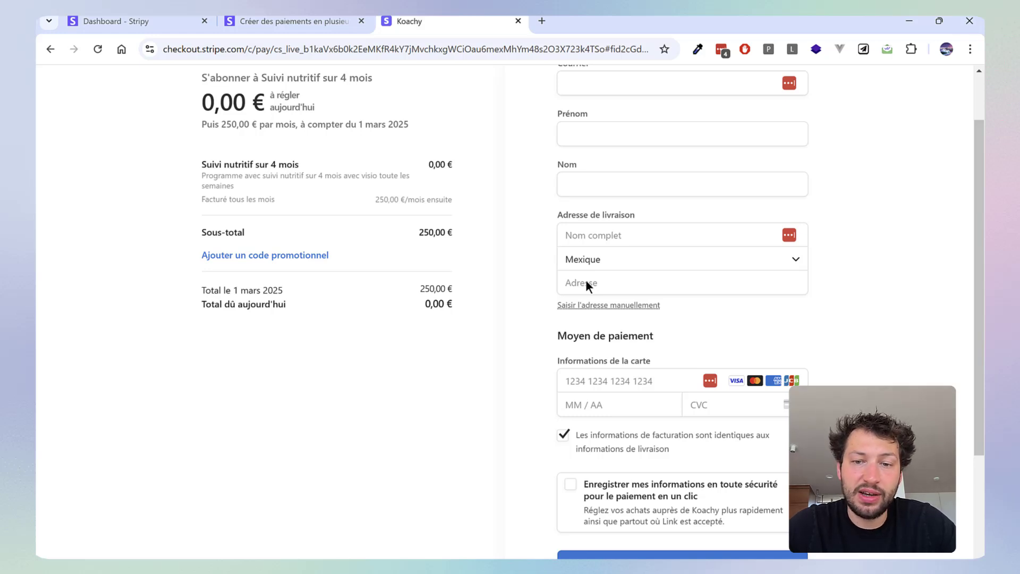
Reopen "Suivi nutritif sur 4 mois" for editing, enable the post-payment redirect URL option, and preview the default confirmation page
{"action": "left_click", "coordinate": [290, 21]}
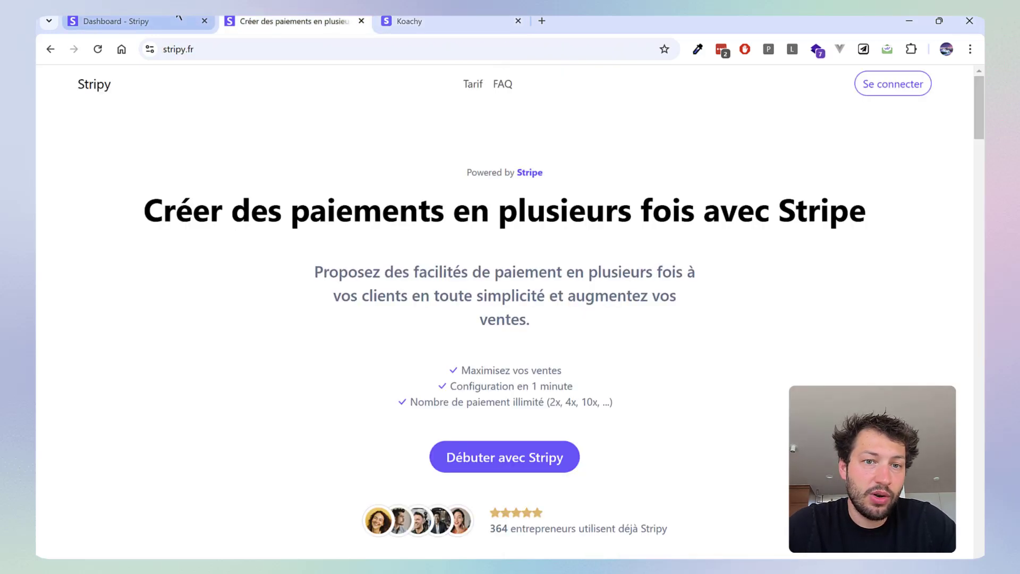
{"action": "left_click", "coordinate": [179, 19]}
{"action": "left_click", "coordinate": [863, 282]}
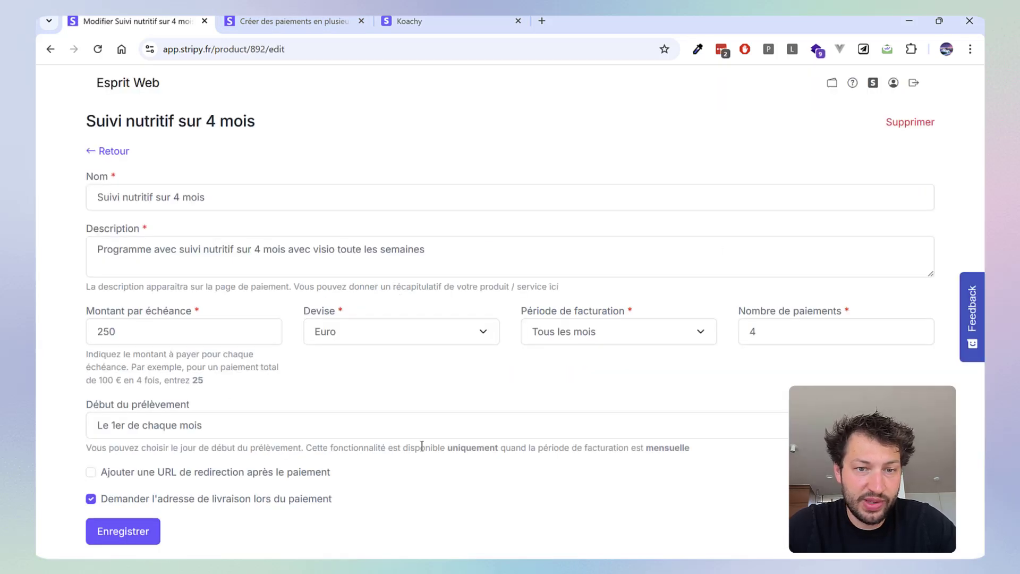
{"action": "left_click", "coordinate": [91, 472]}
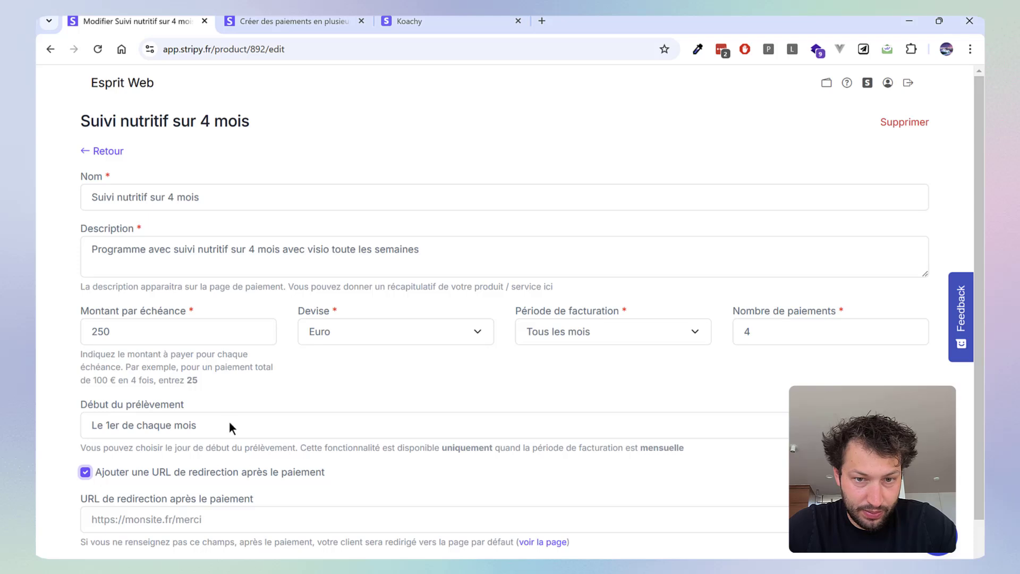
{"action": "scroll", "coordinate": [233, 417], "scroll_direction": "down", "scroll_amount": 1}
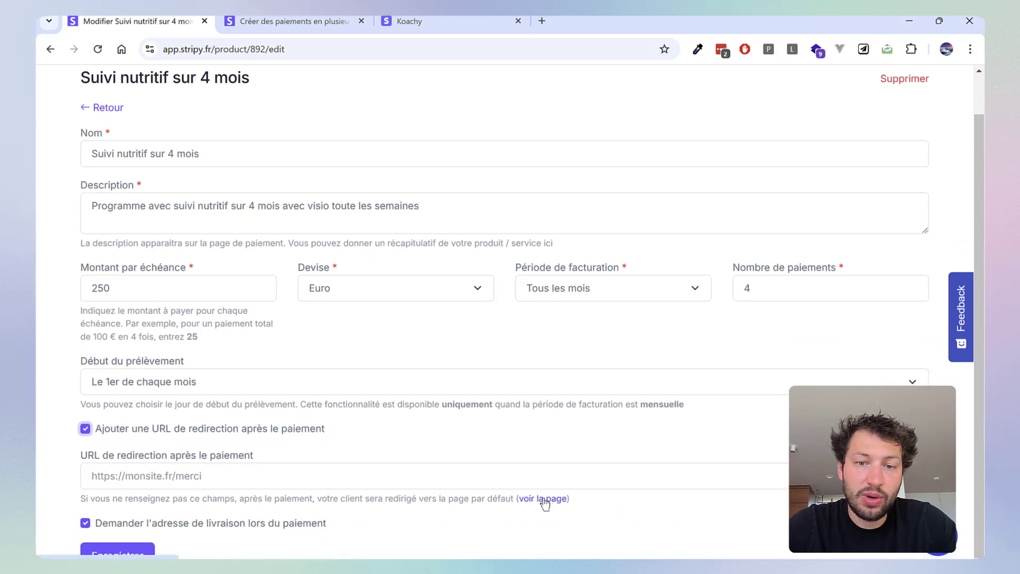
{"action": "left_click", "coordinate": [545, 500]}
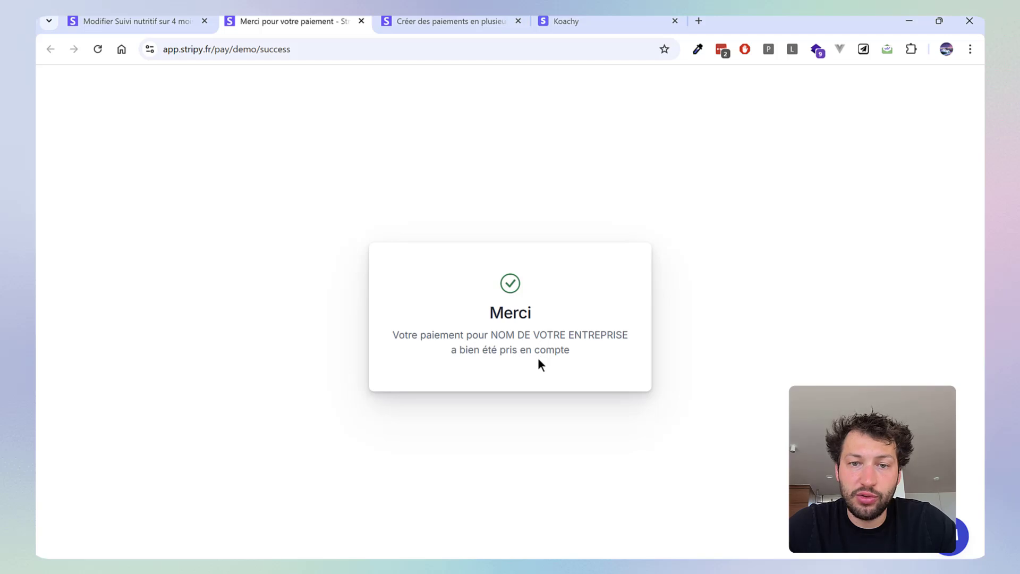
{"action": "middle_click", "coordinate": [321, 17]}
Check the empty redirect URL field and disable the post-payment redirect option again
{"action": "left_click", "coordinate": [144, 474]}
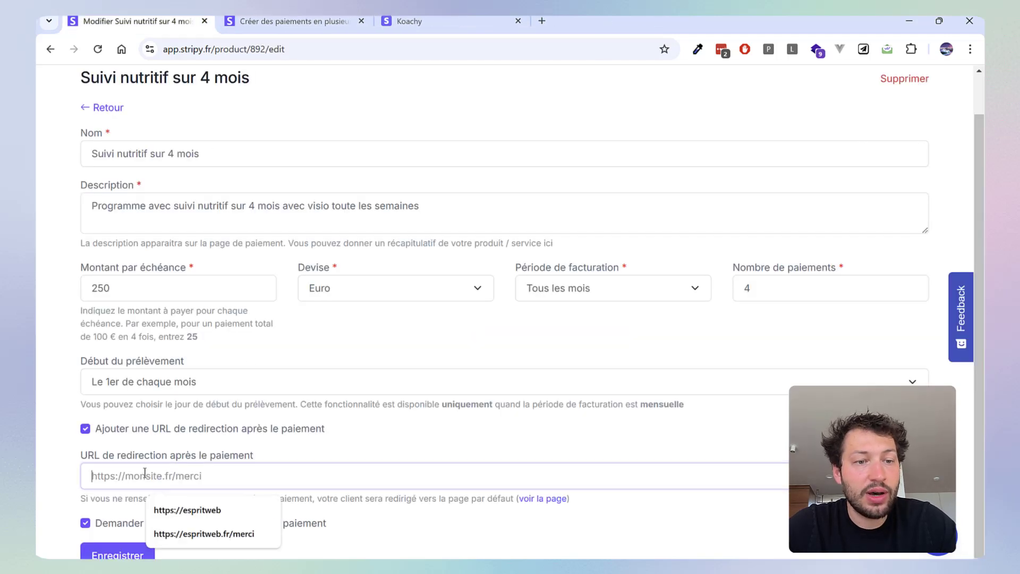
{"action": "left_click", "coordinate": [163, 448]}
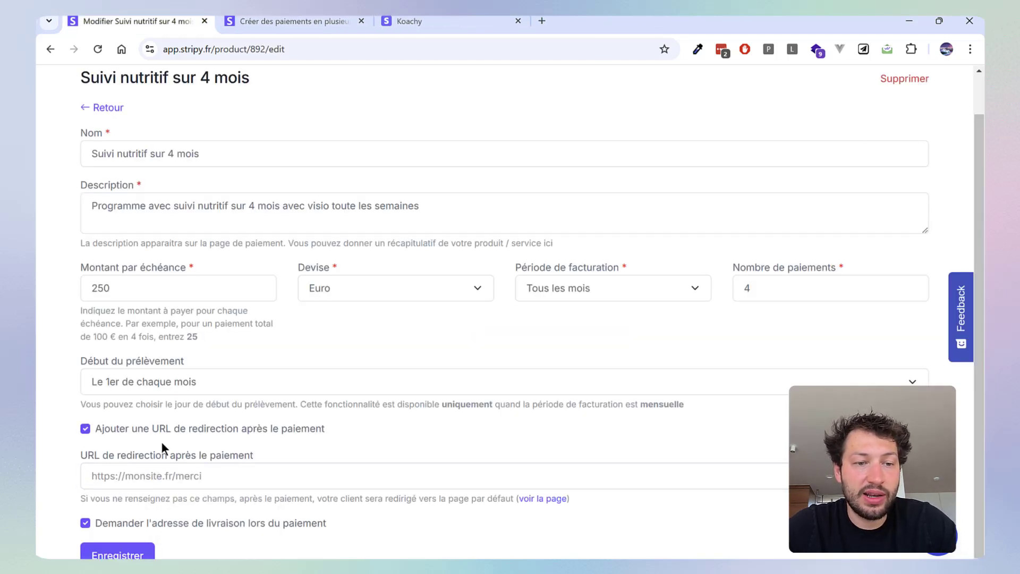
{"action": "left_click", "coordinate": [86, 428]}
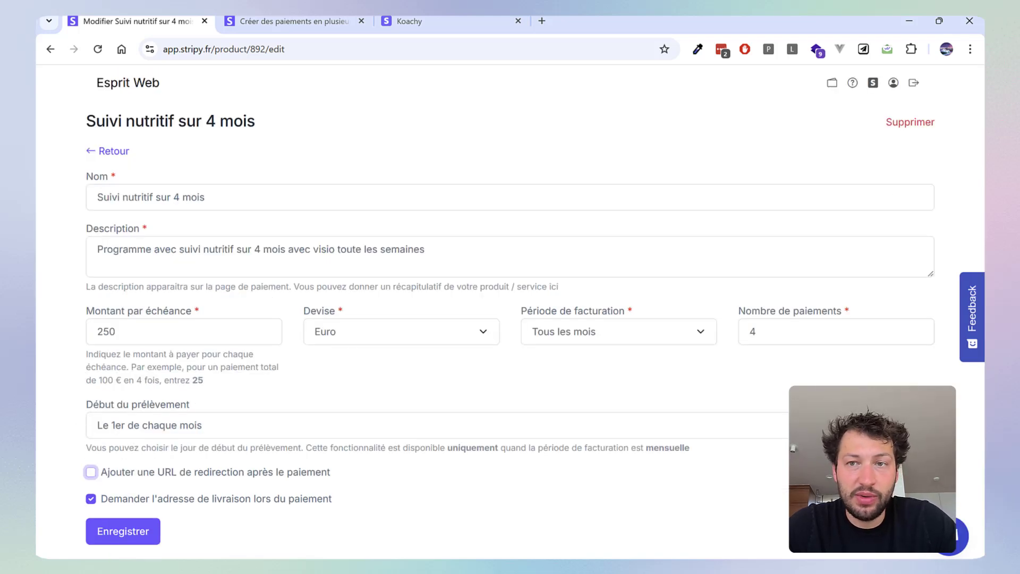
Review the deletion confirmation for "Suivi nutritif sur 4 mois", close it without deleting, and return to the payment links dashboard
{"action": "left_click", "coordinate": [914, 128]}
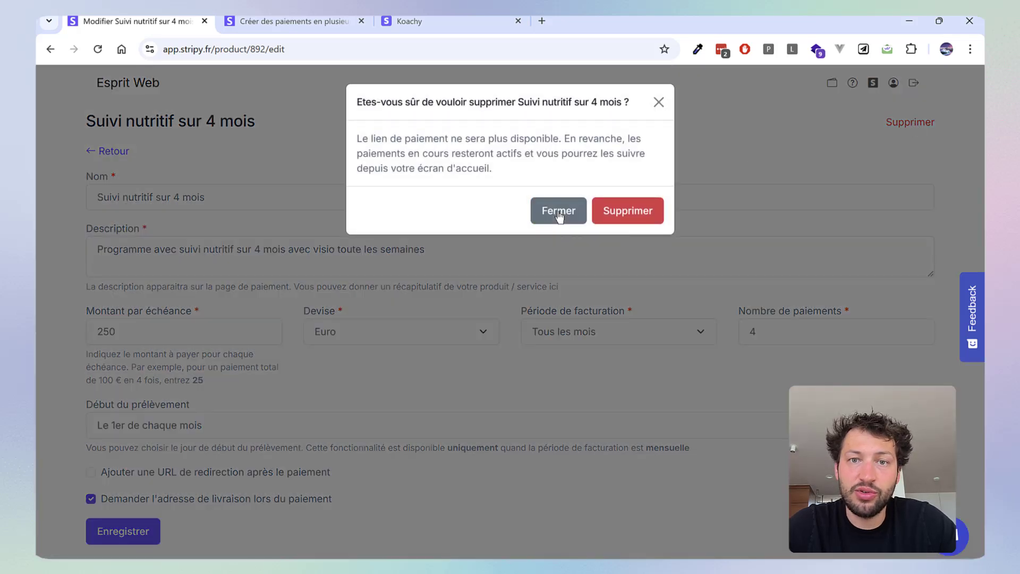
{"action": "left_click", "coordinate": [558, 214]}
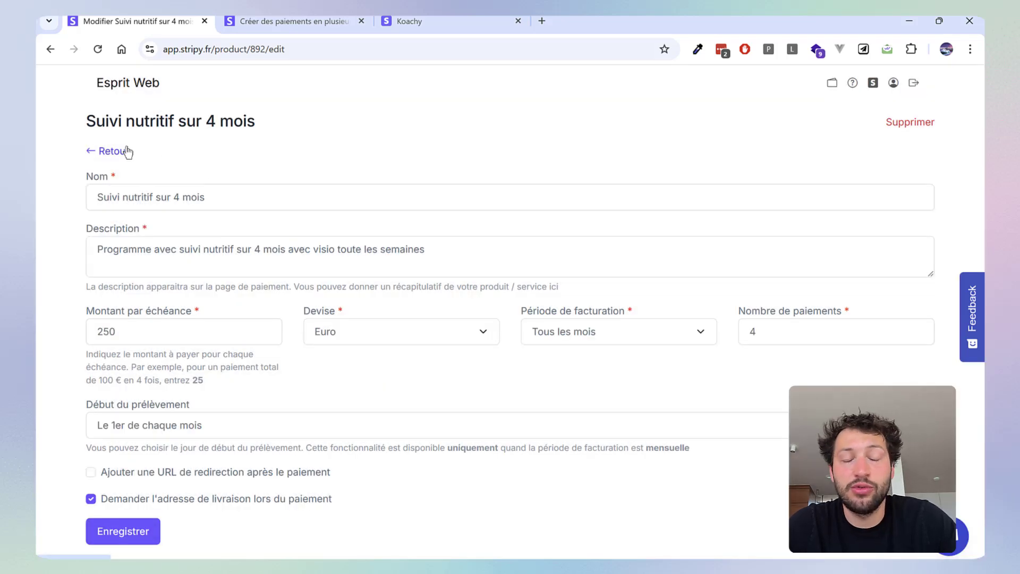
{"action": "left_click", "coordinate": [120, 153]}
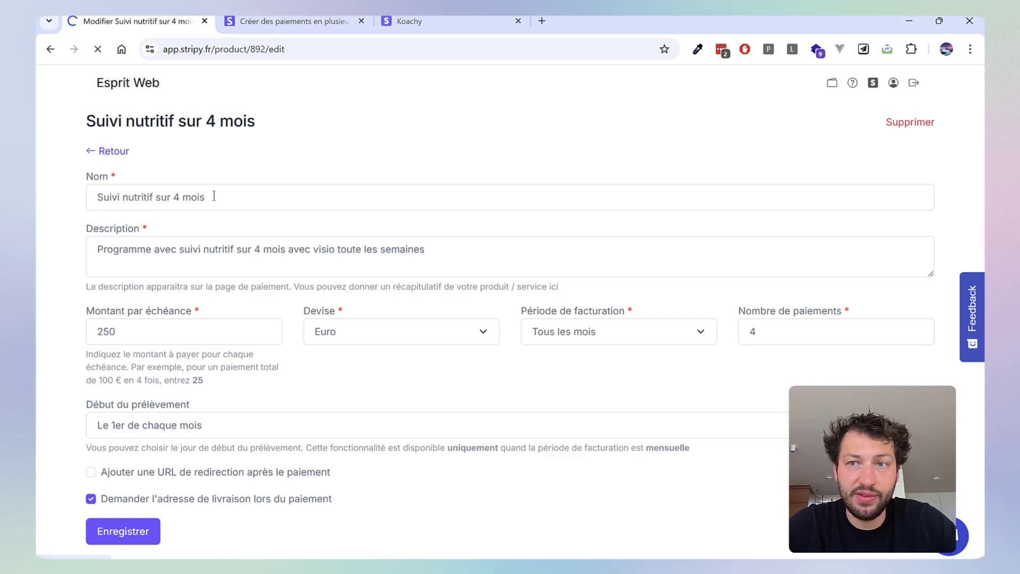